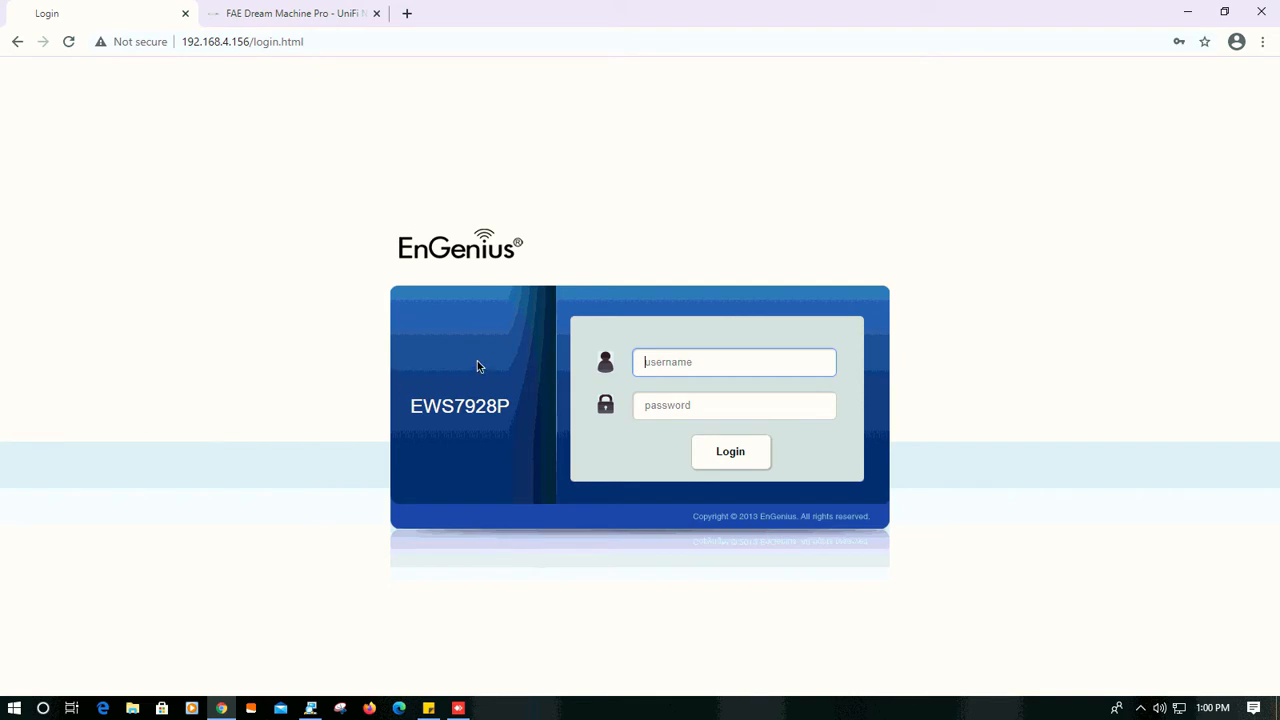
- Log in to the EWS7928P switch with the username admin and the account password
{"action": "left_click", "coordinate": [751, 360]}
{"action": "left_click", "coordinate": [742, 403]}
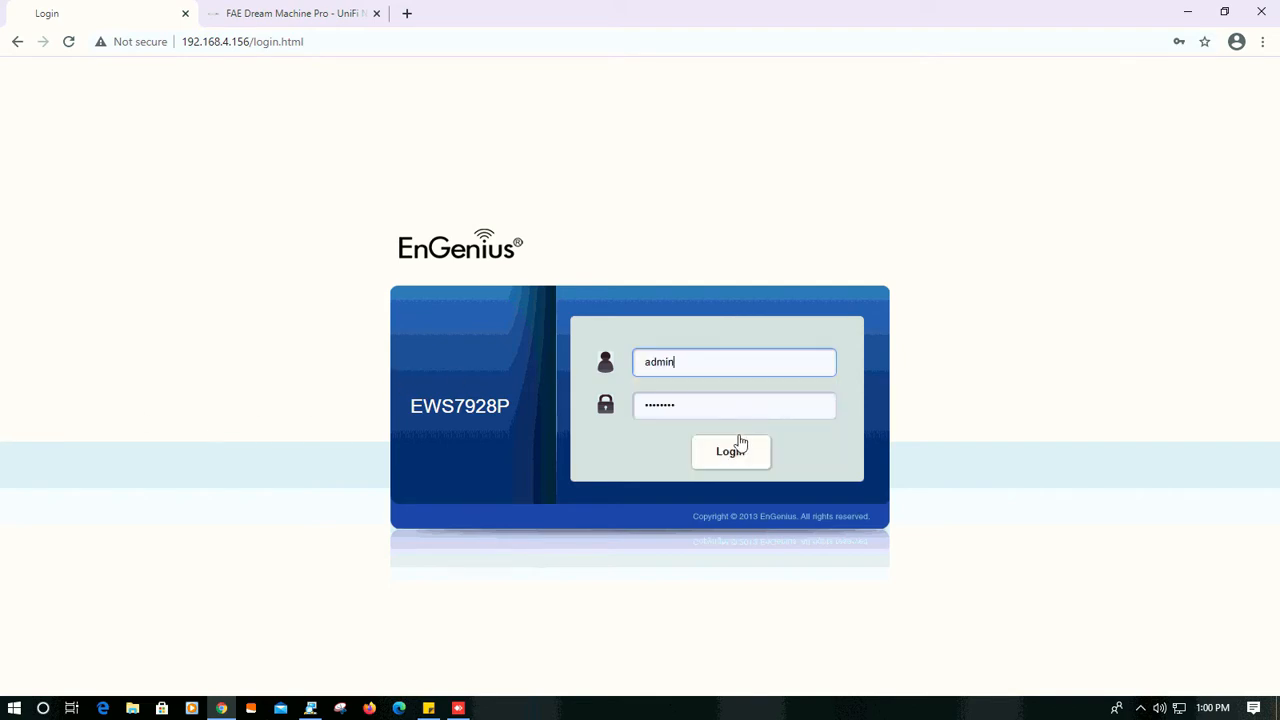
{"action": "left_click", "coordinate": [737, 455]}
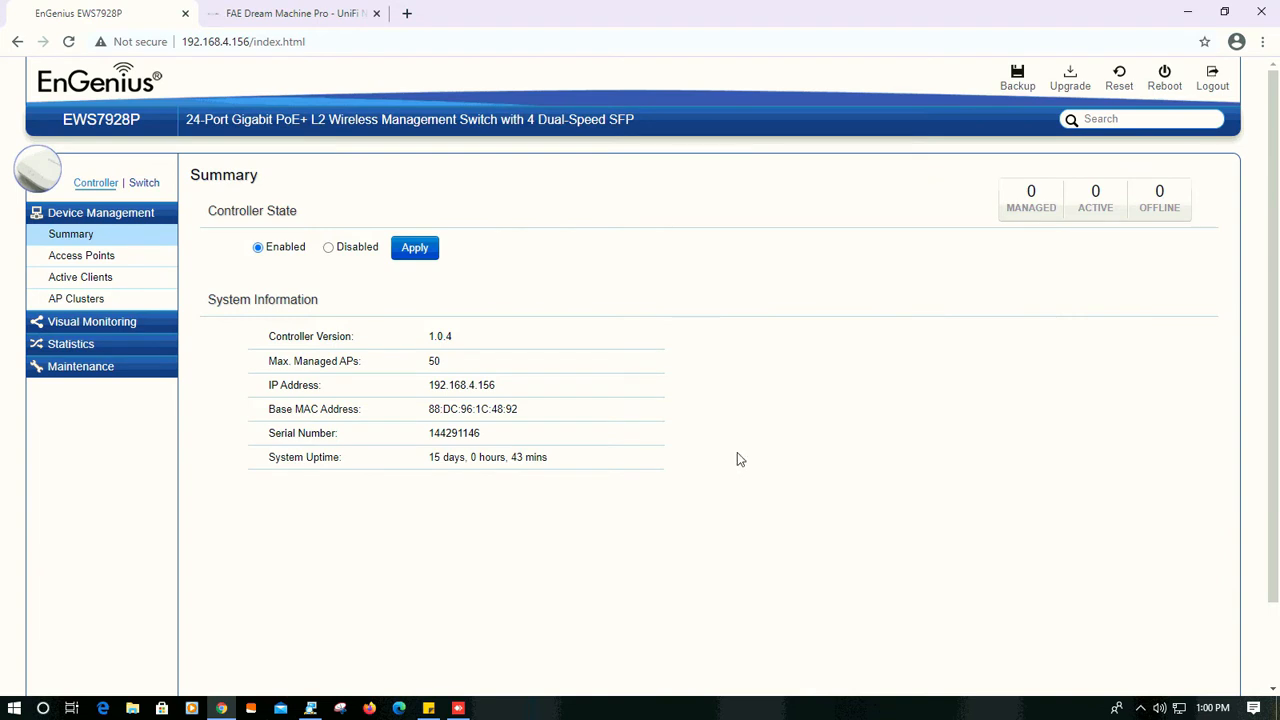
- Open the 802.1Q VLAN settings in the device's switch management section
{"action": "left_click", "coordinate": [144, 184]}
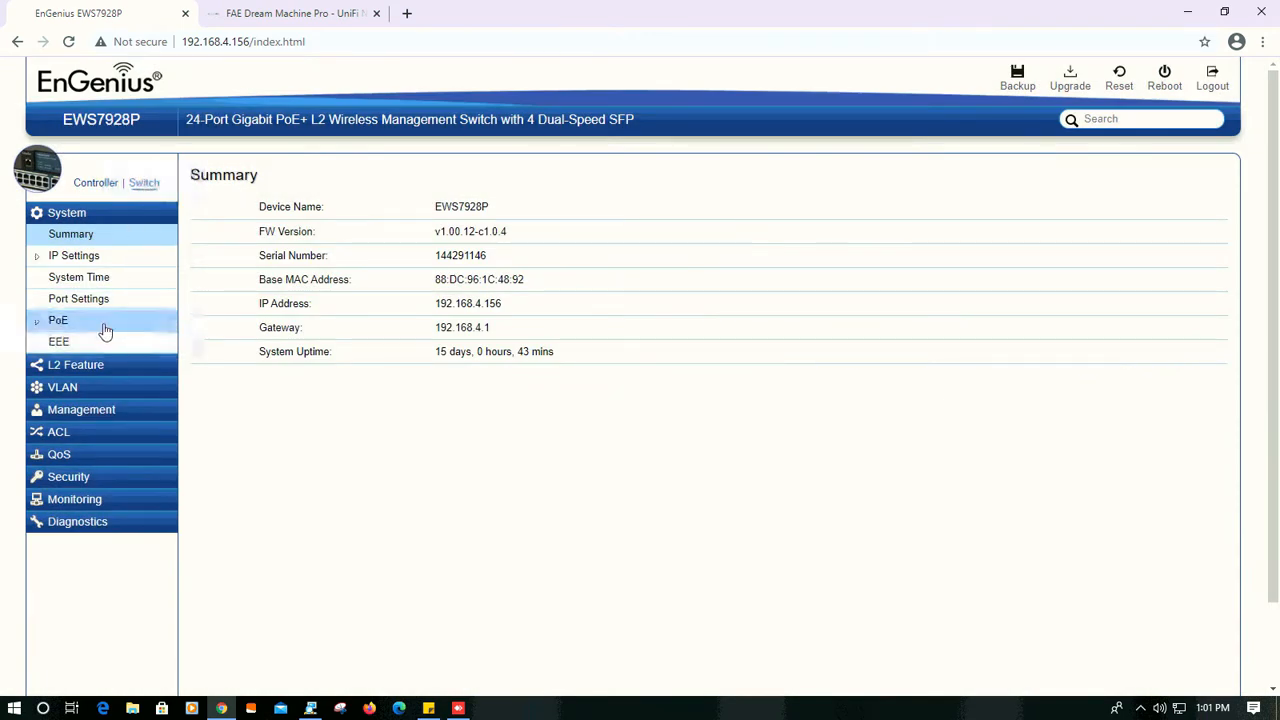
{"action": "left_click", "coordinate": [62, 390]}
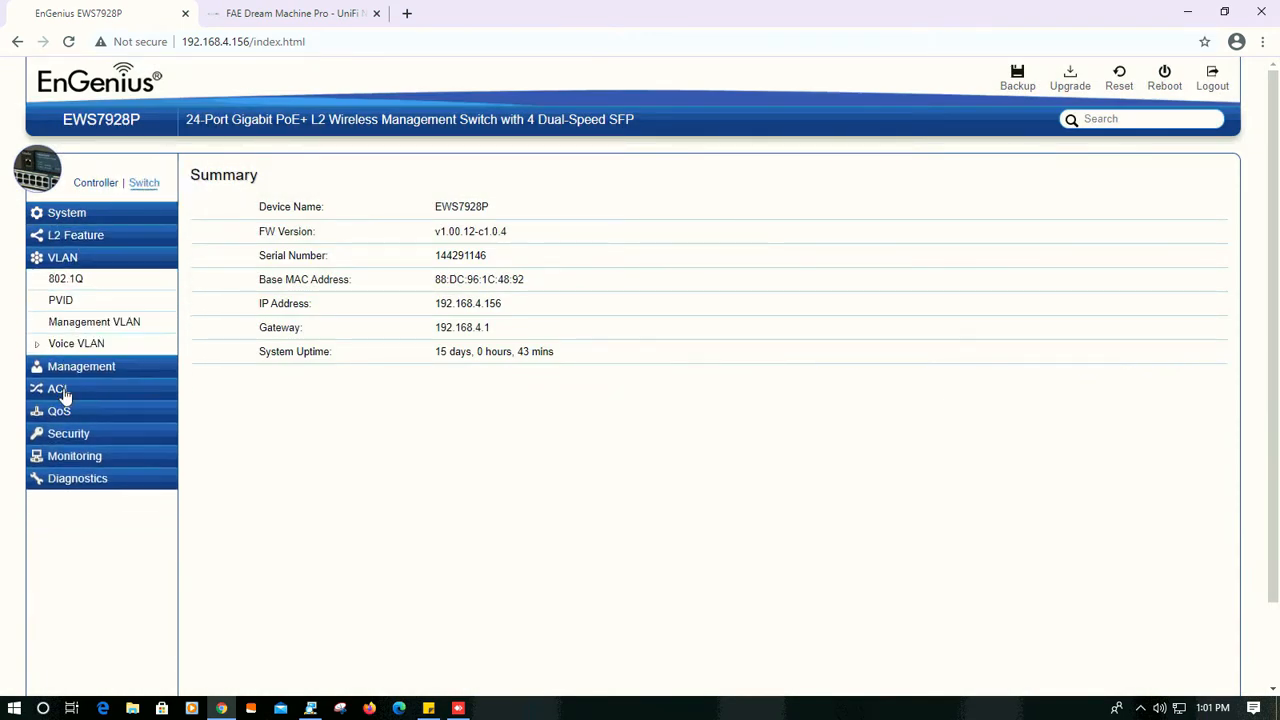
{"action": "left_click", "coordinate": [95, 286]}
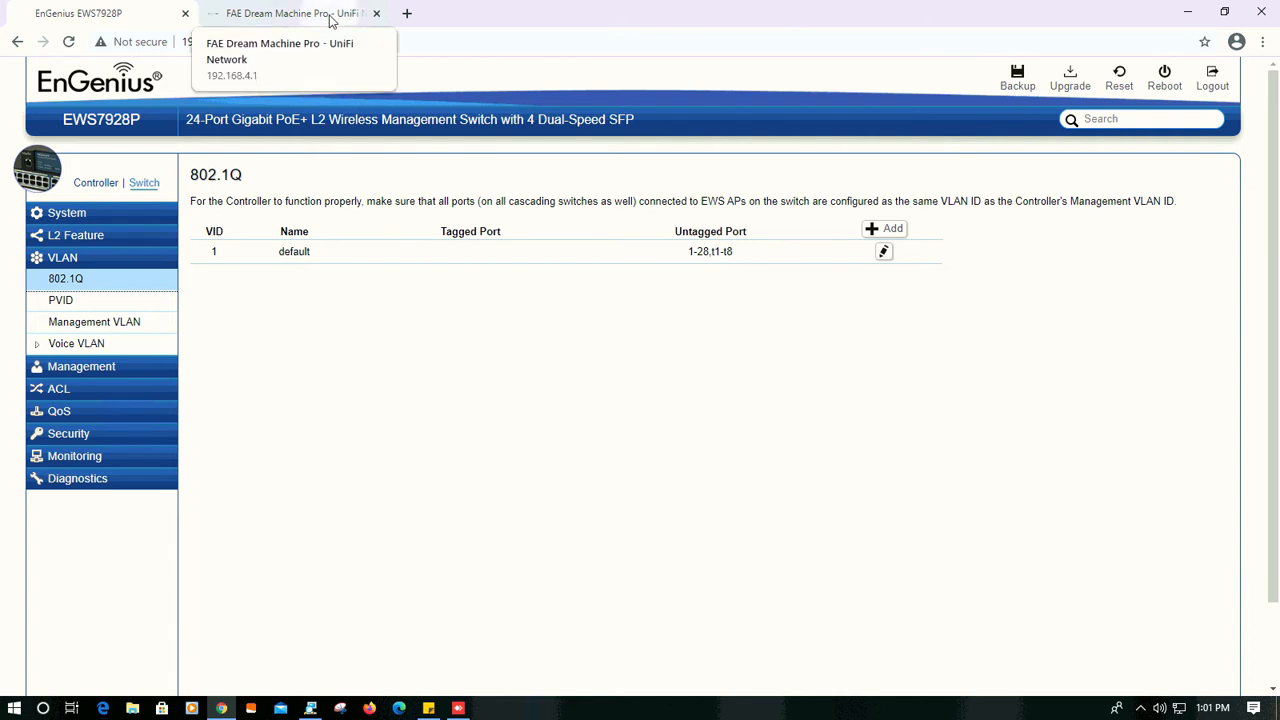
- Review the VLAN networks defined in the UniFi Network controller, and return to the EnGenius switch page
{"action": "left_click", "coordinate": [330, 18]}
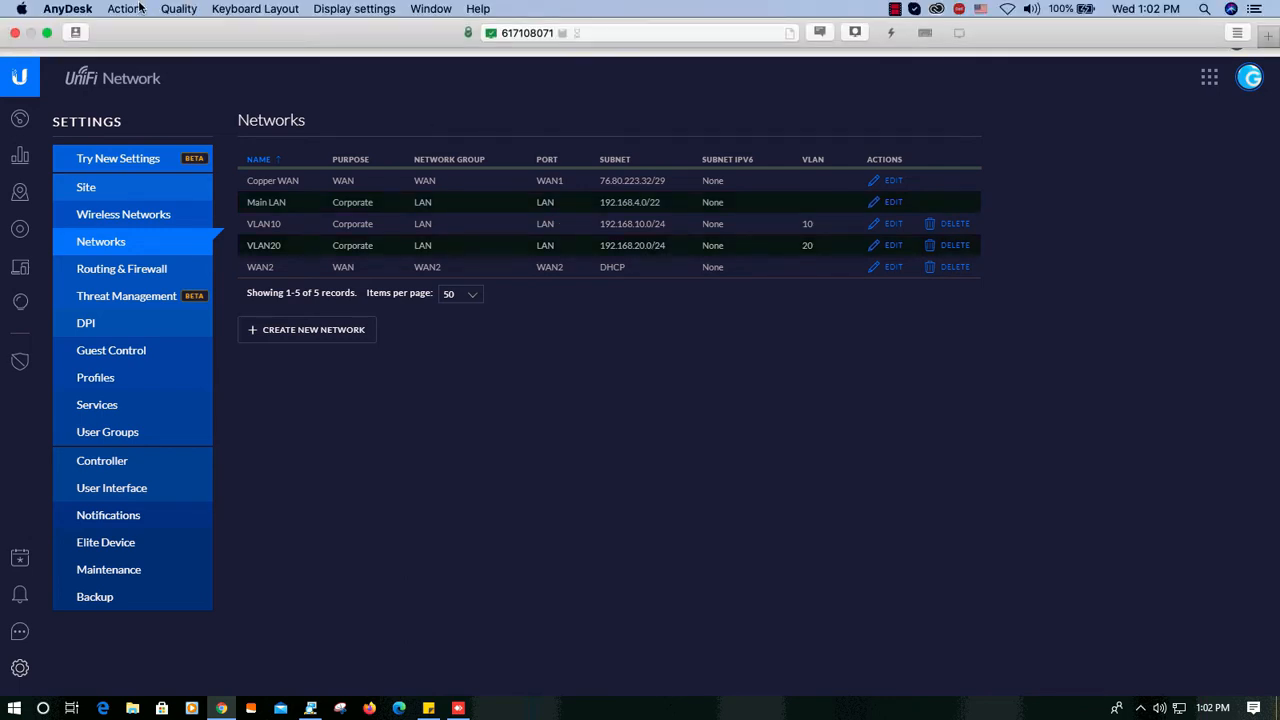
{"action": "left_click", "coordinate": [115, 13]}
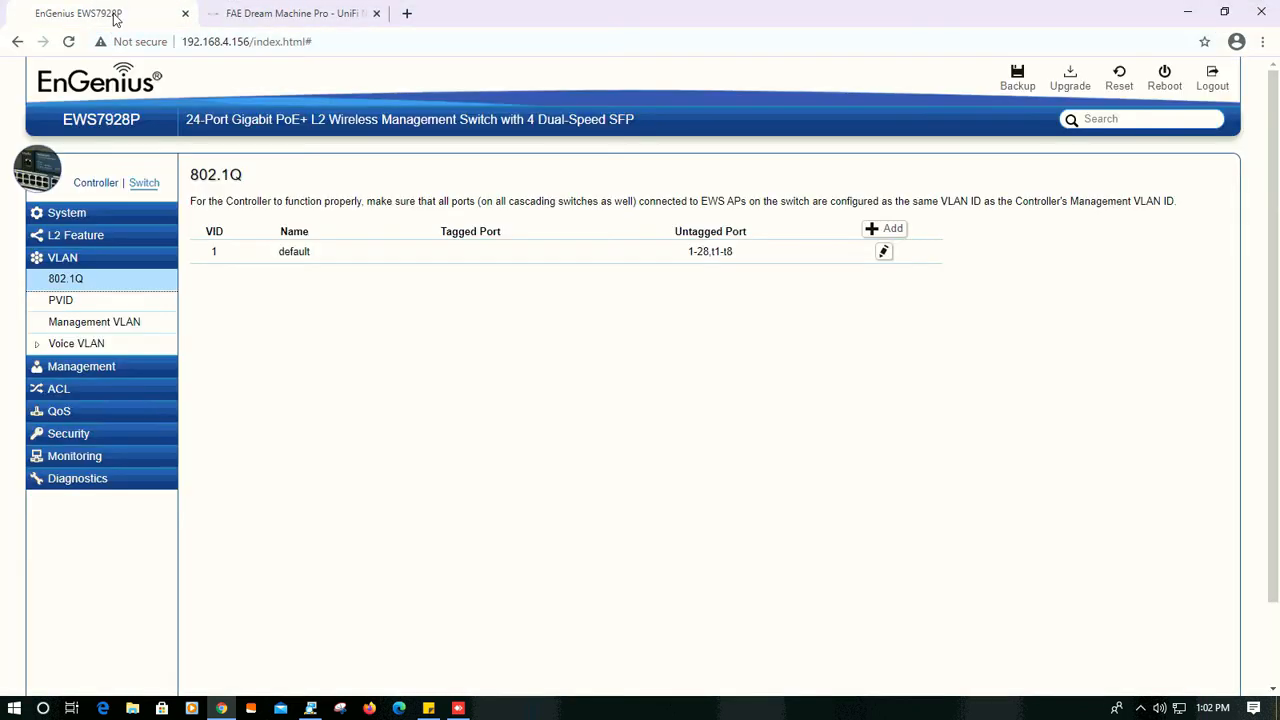
- Remove port 1 from the default VLAN 1 by setting its membership to none, and apply the change
{"action": "left_click", "coordinate": [884, 253]}
{"action": "left_click", "coordinate": [534, 251]}
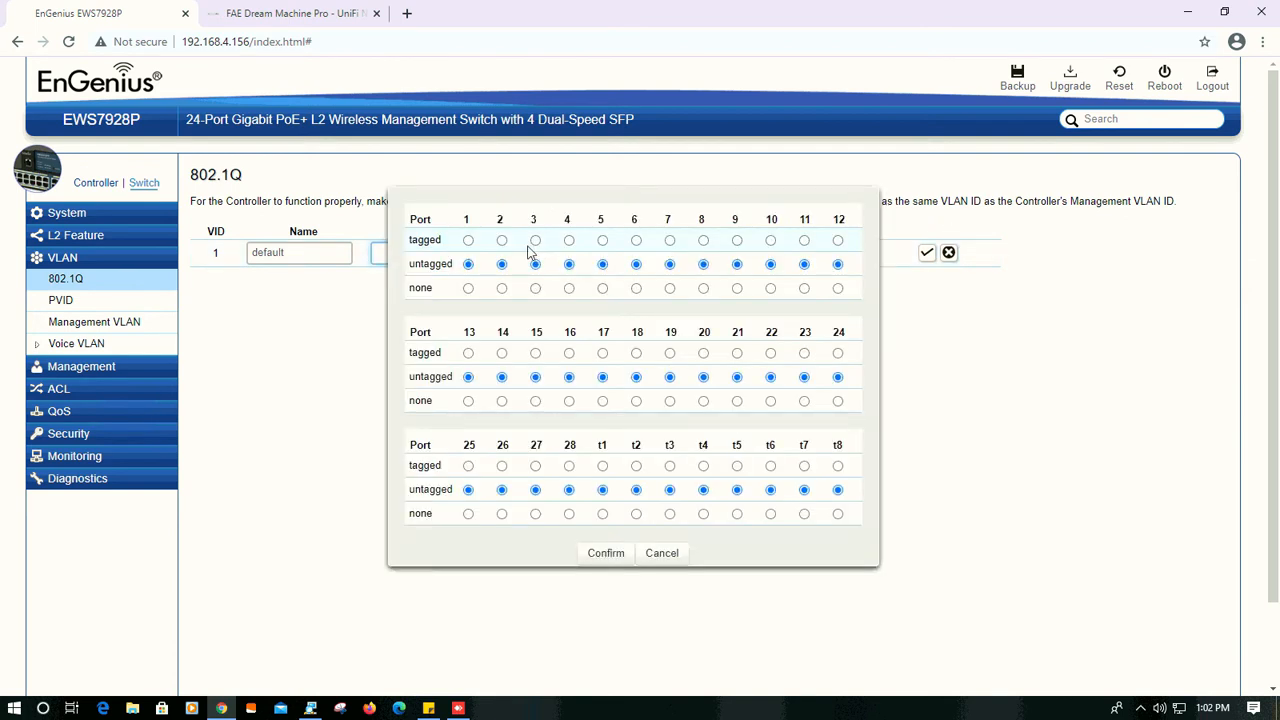
{"action": "left_click", "coordinate": [468, 289]}
{"action": "left_click", "coordinate": [603, 553]}
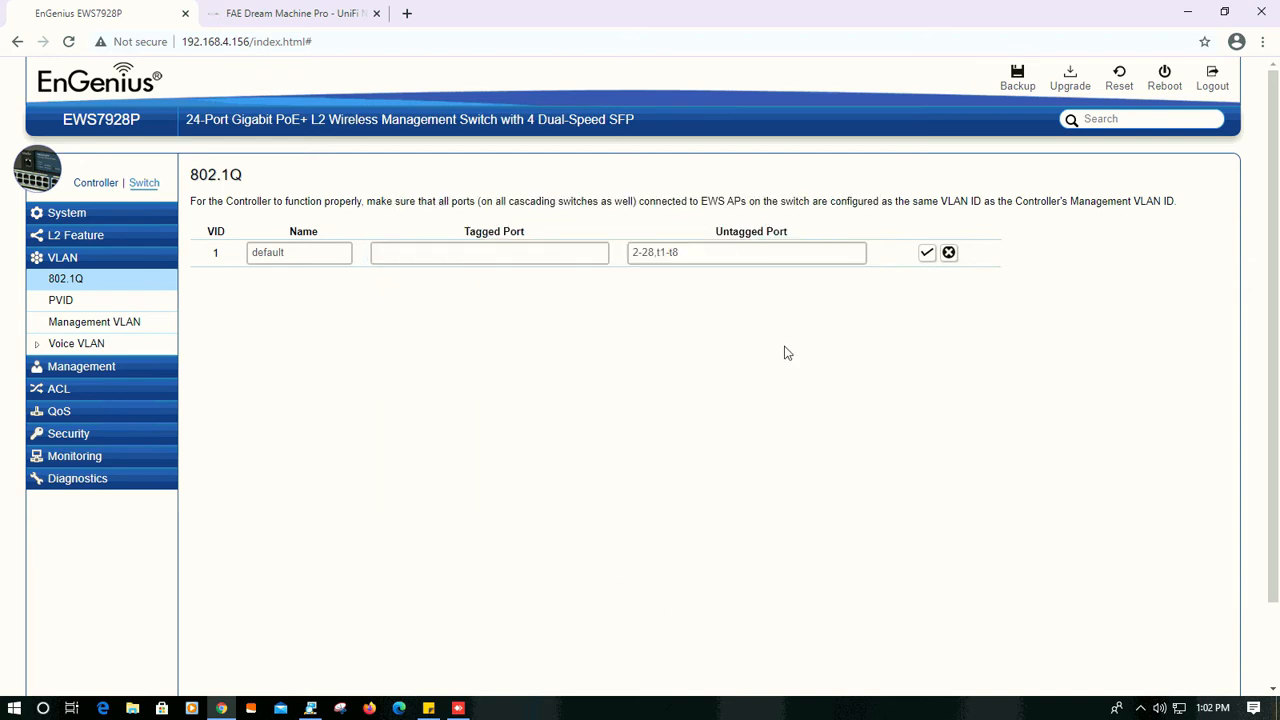
{"action": "left_click", "coordinate": [927, 254]}
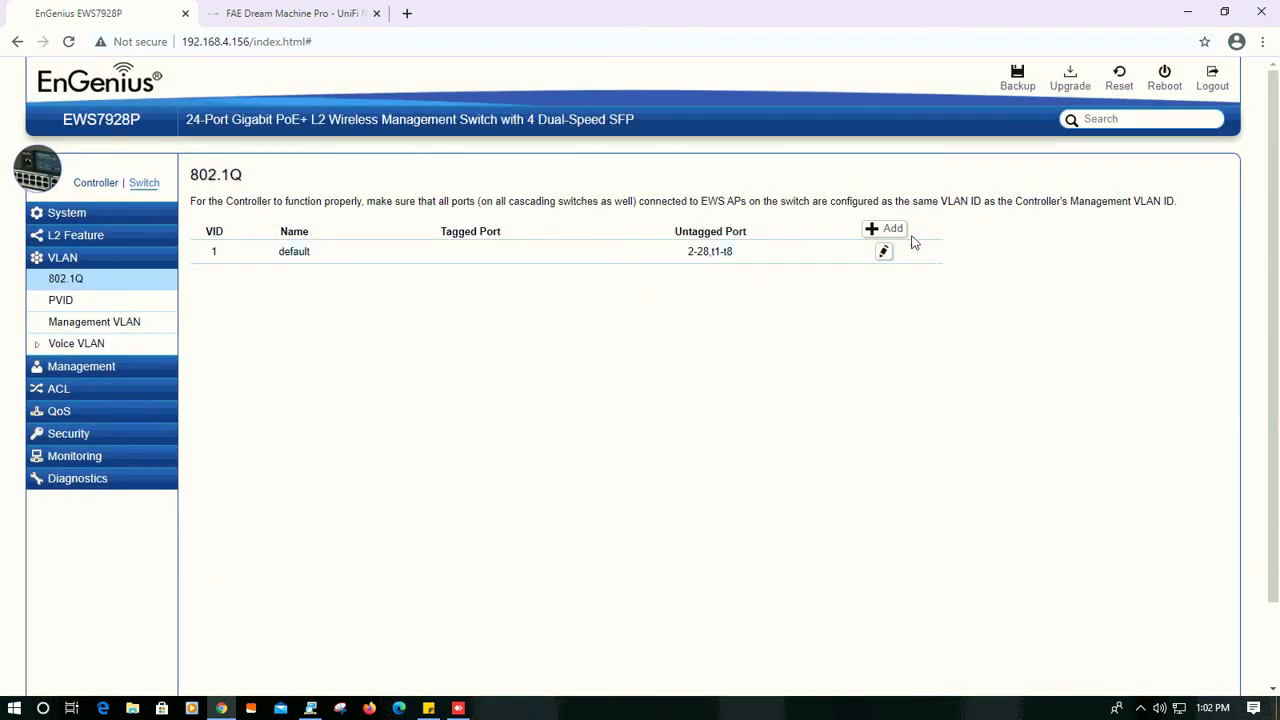
- Add a new 802.1Q VLAN entry with VID 10 and the name "main office"
{"action": "left_click", "coordinate": [893, 231]}
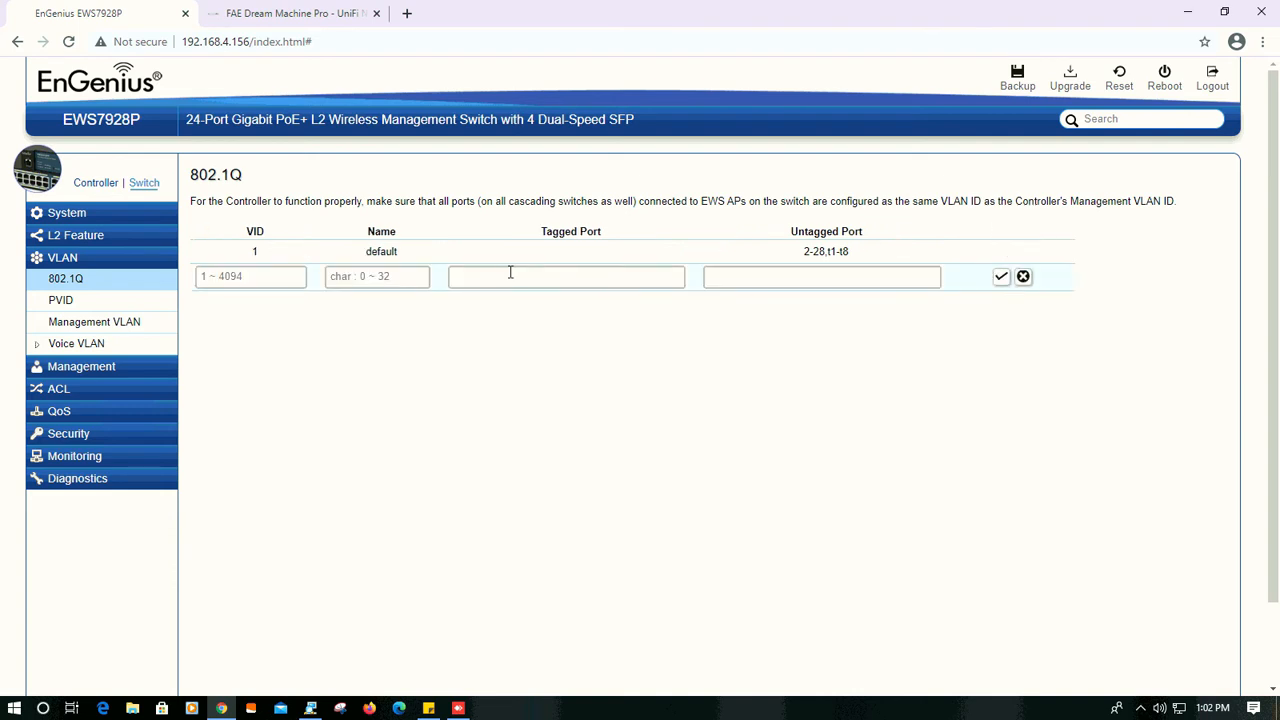
{"action": "left_click", "coordinate": [288, 273]}
{"action": "type", "text": "10"}
{"action": "left_click", "coordinate": [360, 280]}
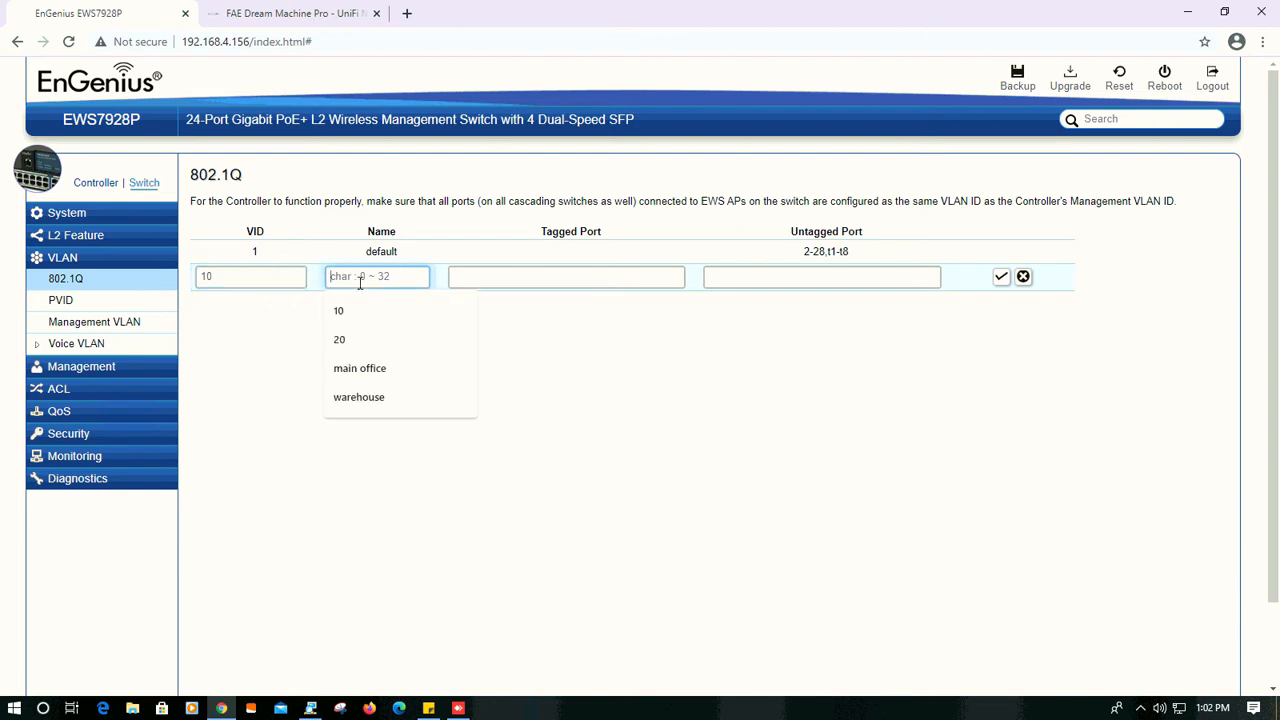
{"action": "left_click", "coordinate": [360, 368]}
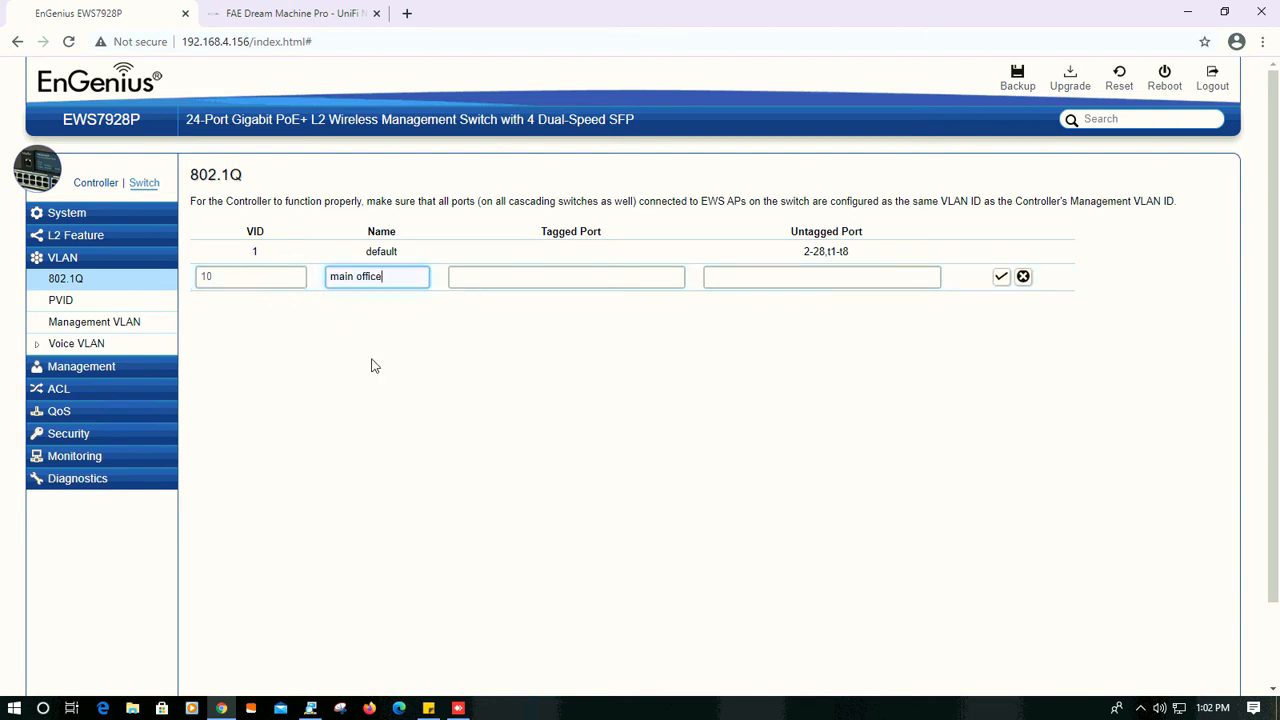
- Make ports 13, 15, 17, 19, 21 and 23 tagged members of VLAN 10 and save the entry
{"action": "left_click", "coordinate": [545, 288]}
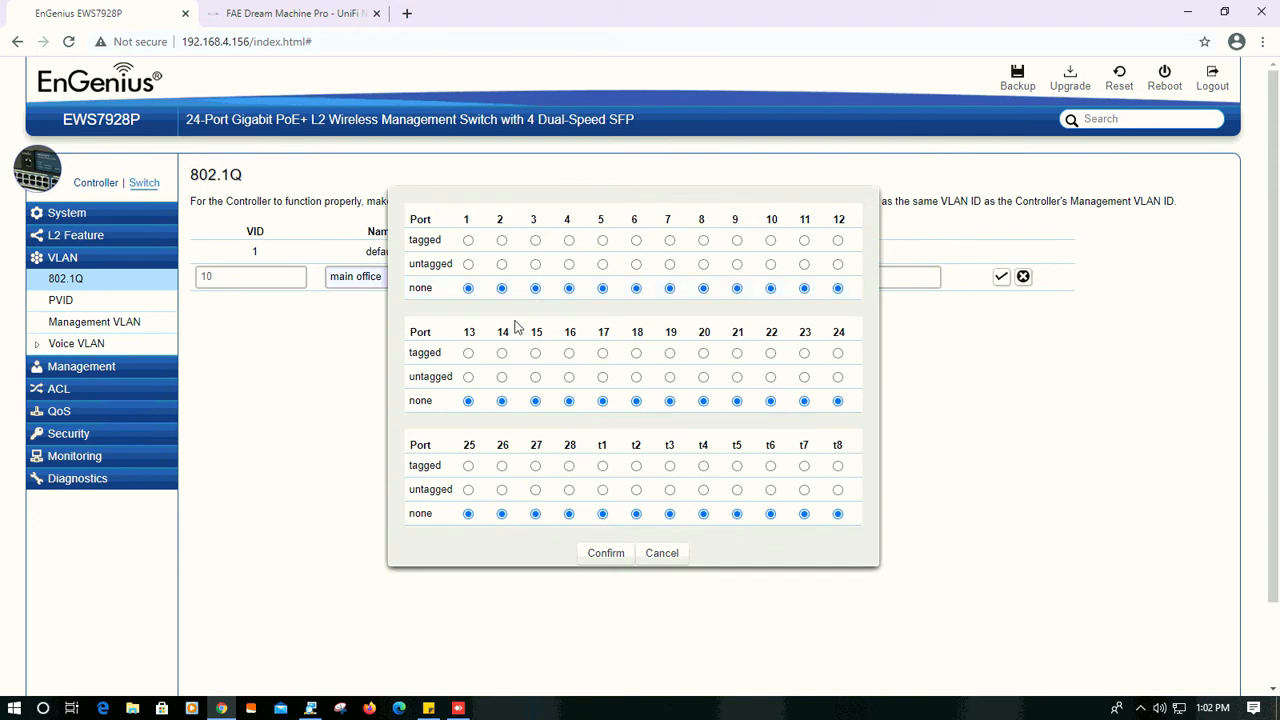
{"action": "left_click", "coordinate": [469, 354]}
{"action": "left_click", "coordinate": [535, 354]}
{"action": "left_click", "coordinate": [603, 355]}
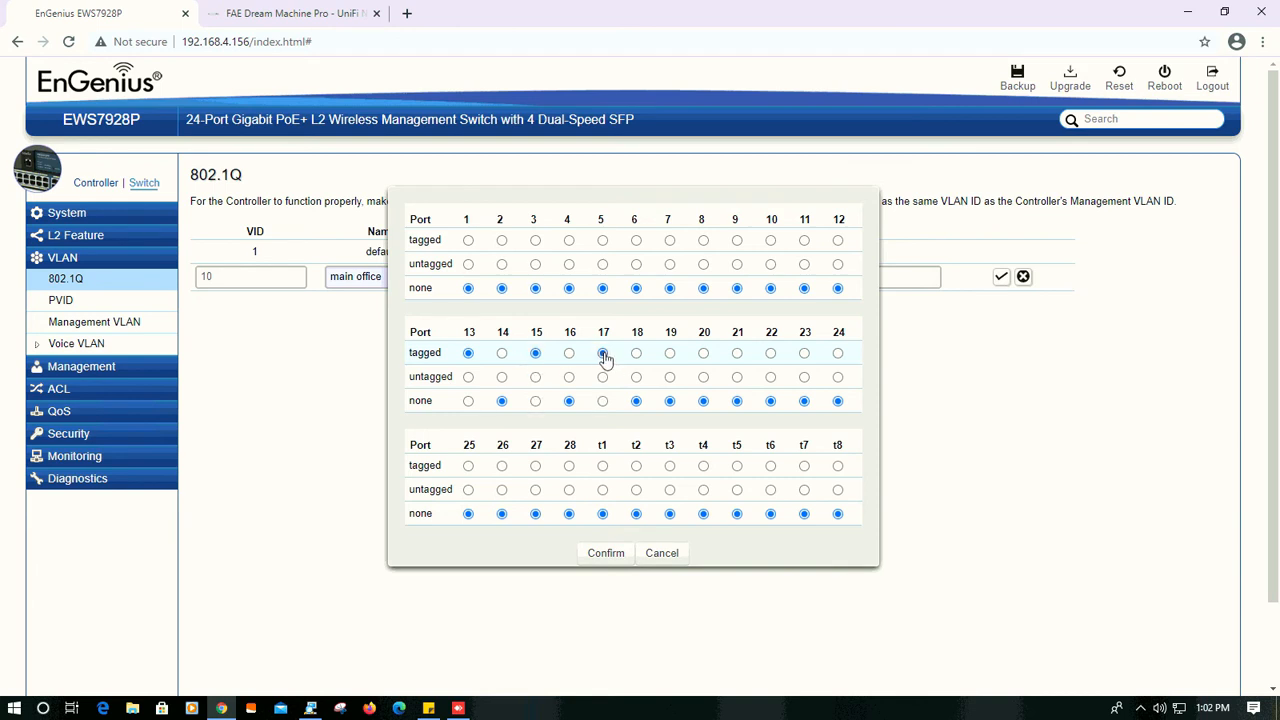
{"action": "left_click", "coordinate": [670, 355]}
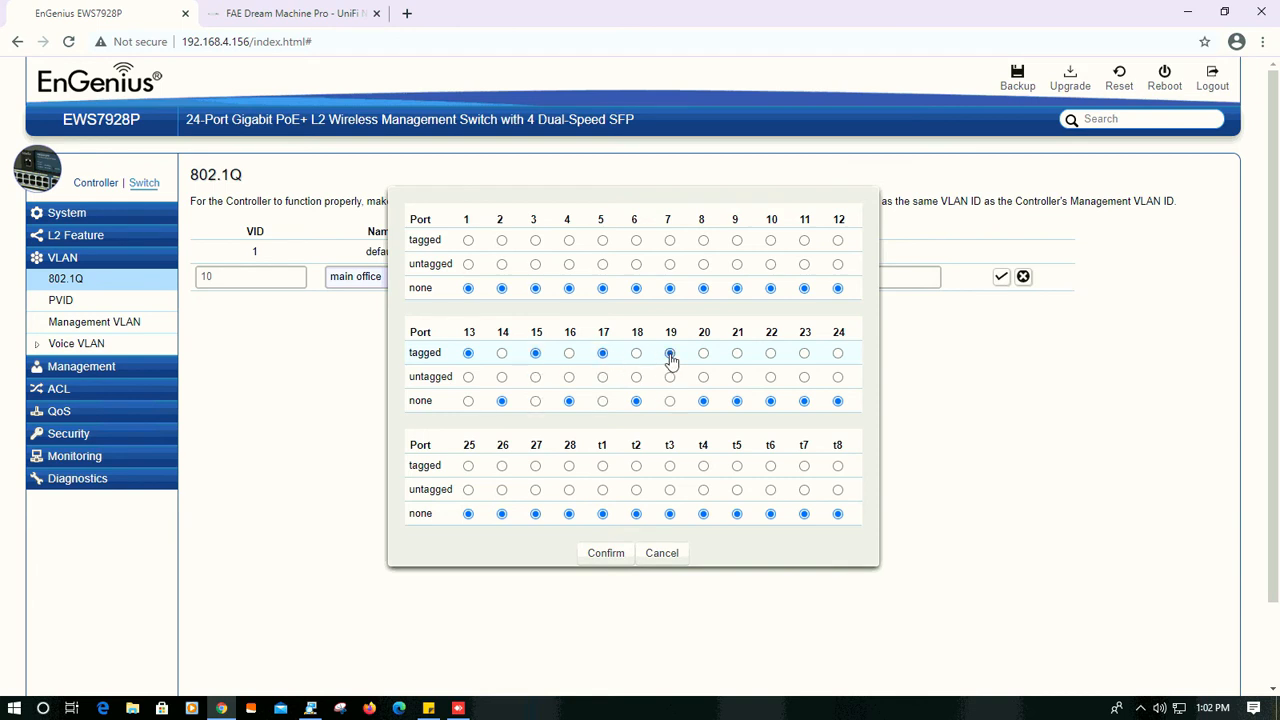
{"action": "left_click", "coordinate": [737, 355]}
{"action": "left_click", "coordinate": [804, 355]}
{"action": "left_click", "coordinate": [606, 554]}
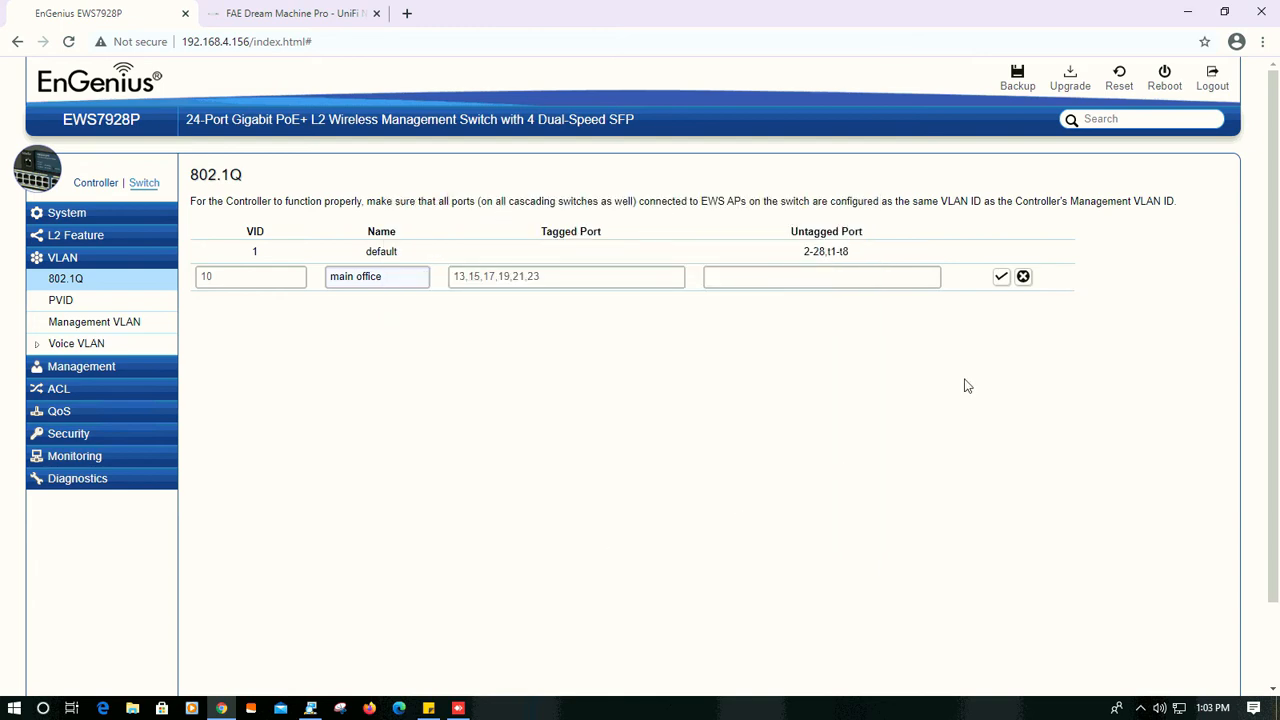
{"action": "left_click", "coordinate": [1001, 277]}
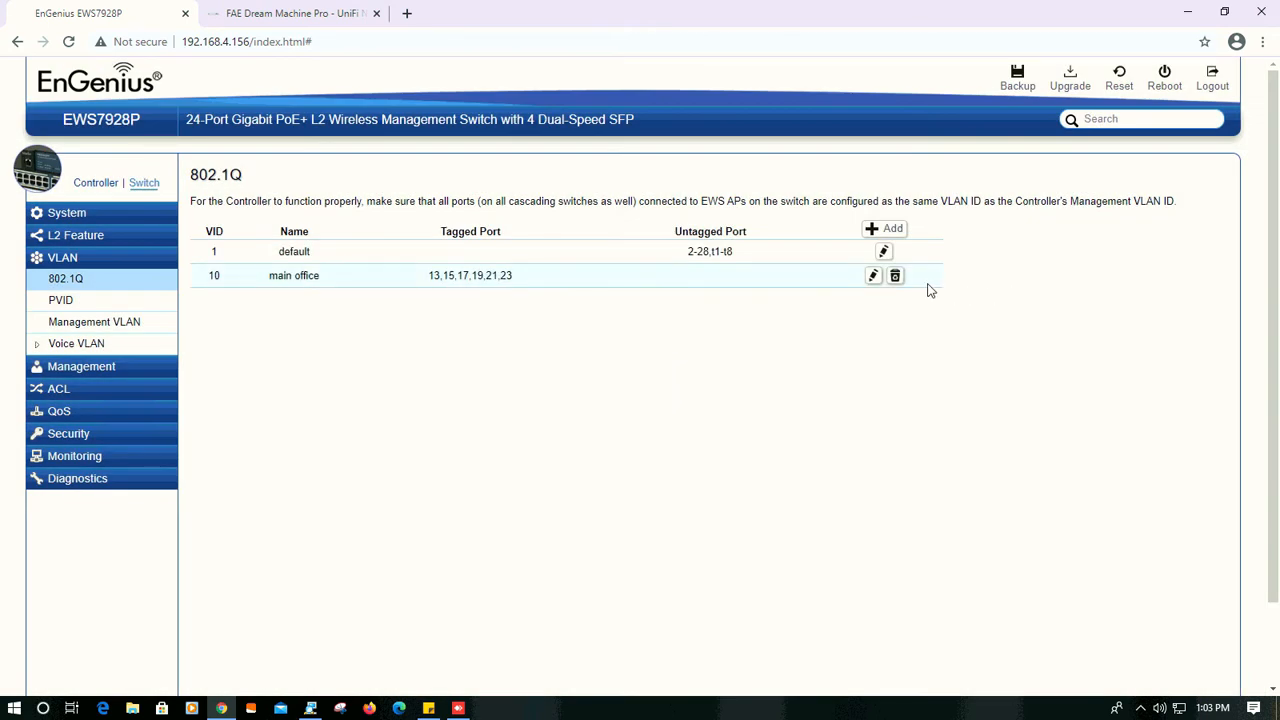
- Add another 802.1Q VLAN entry with VID 20 and the name "warehouse"
{"action": "left_click", "coordinate": [886, 229]}
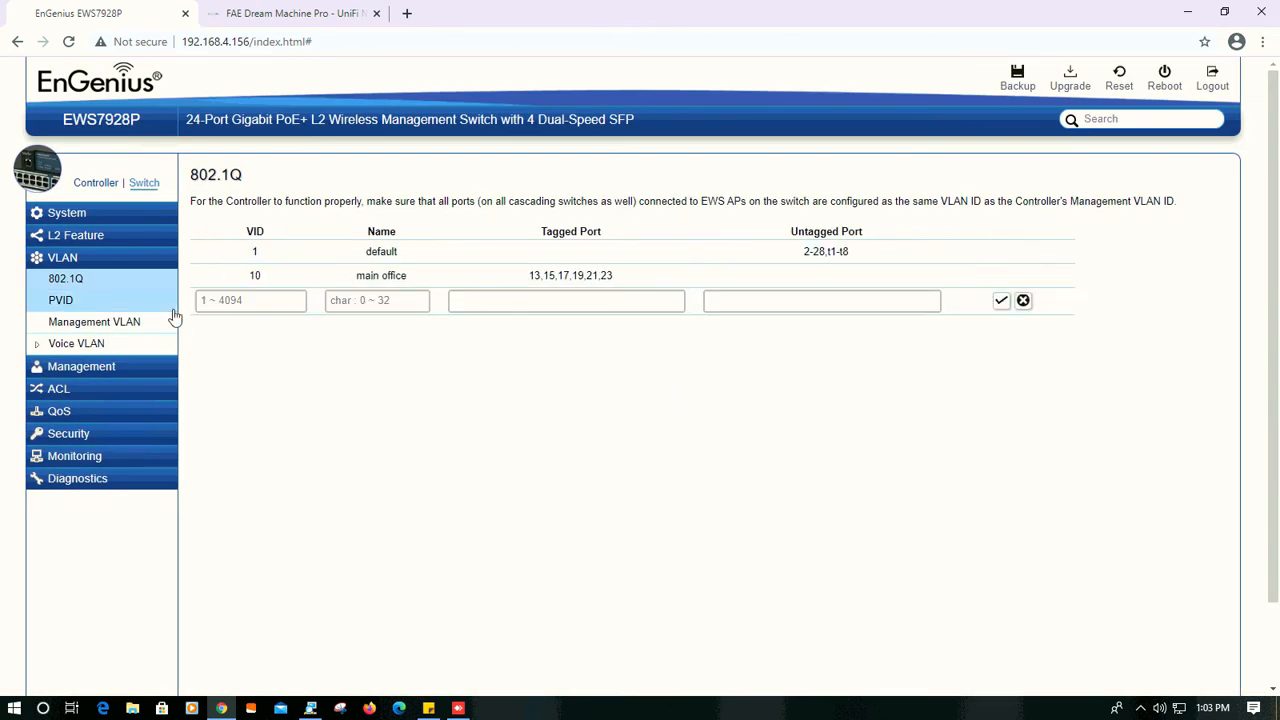
{"action": "left_click", "coordinate": [231, 300]}
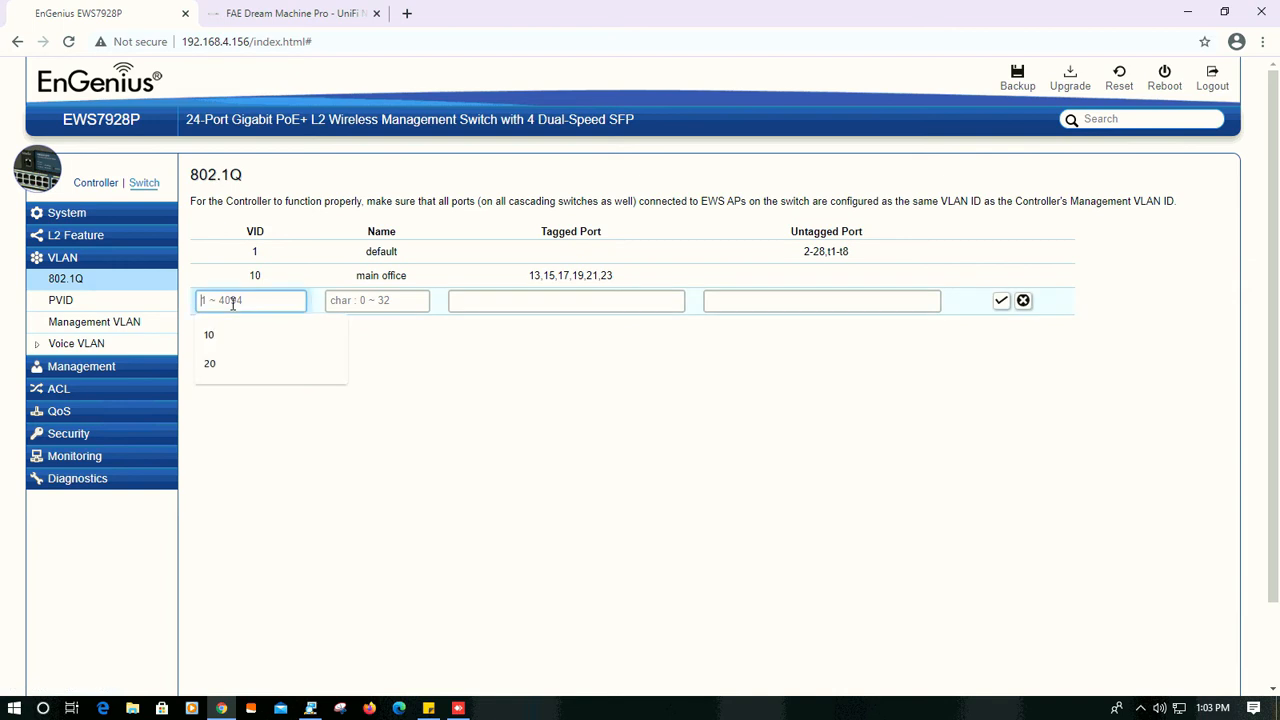
{"action": "left_click", "coordinate": [228, 365]}
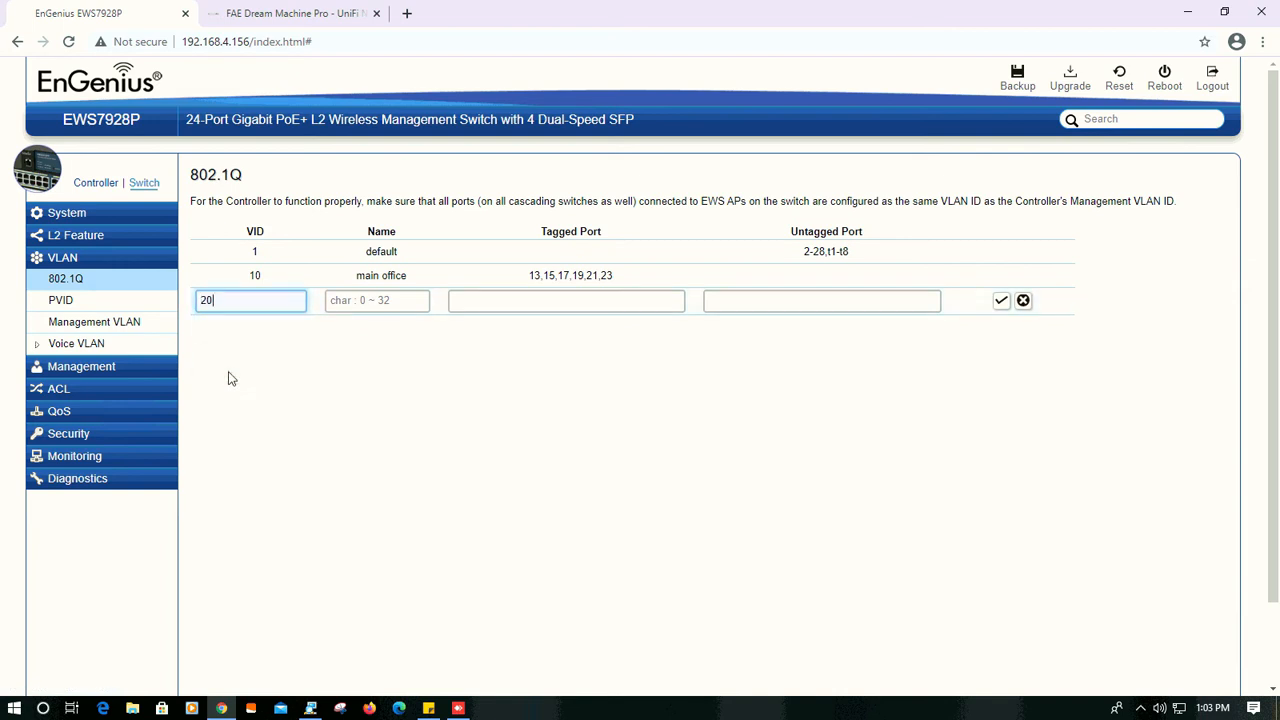
{"action": "left_click", "coordinate": [385, 300]}
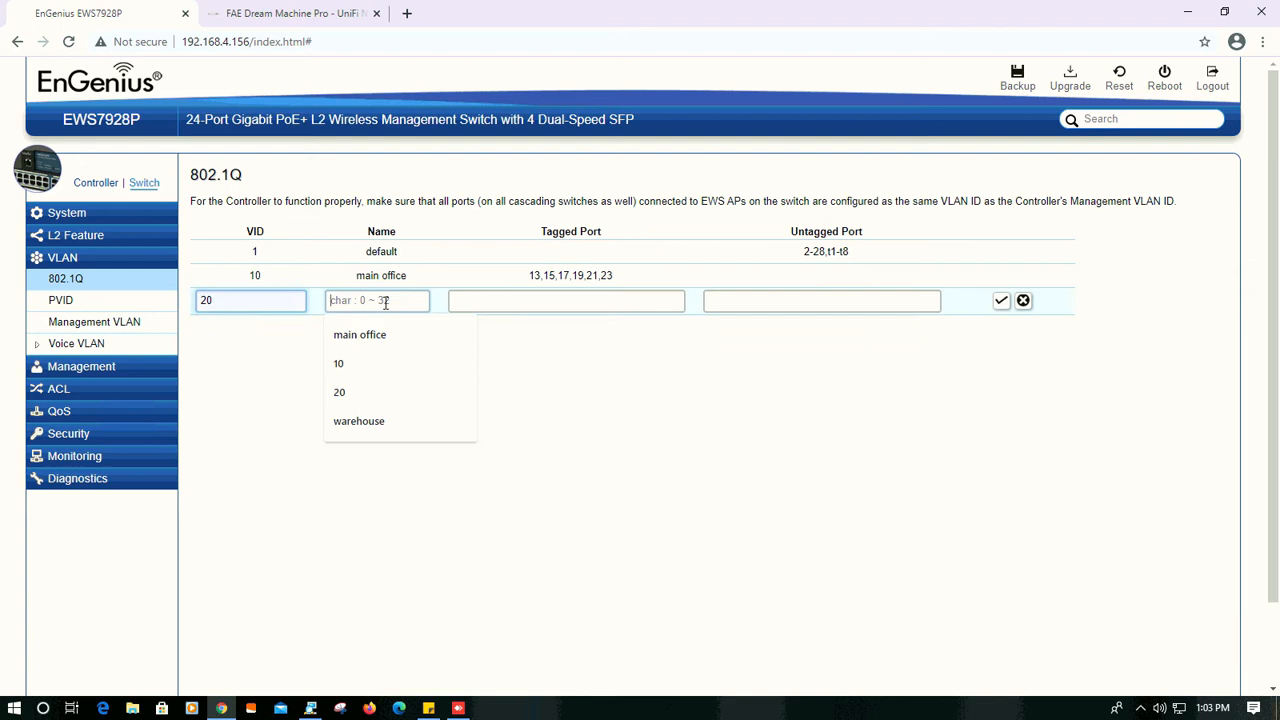
{"action": "left_click", "coordinate": [380, 423]}
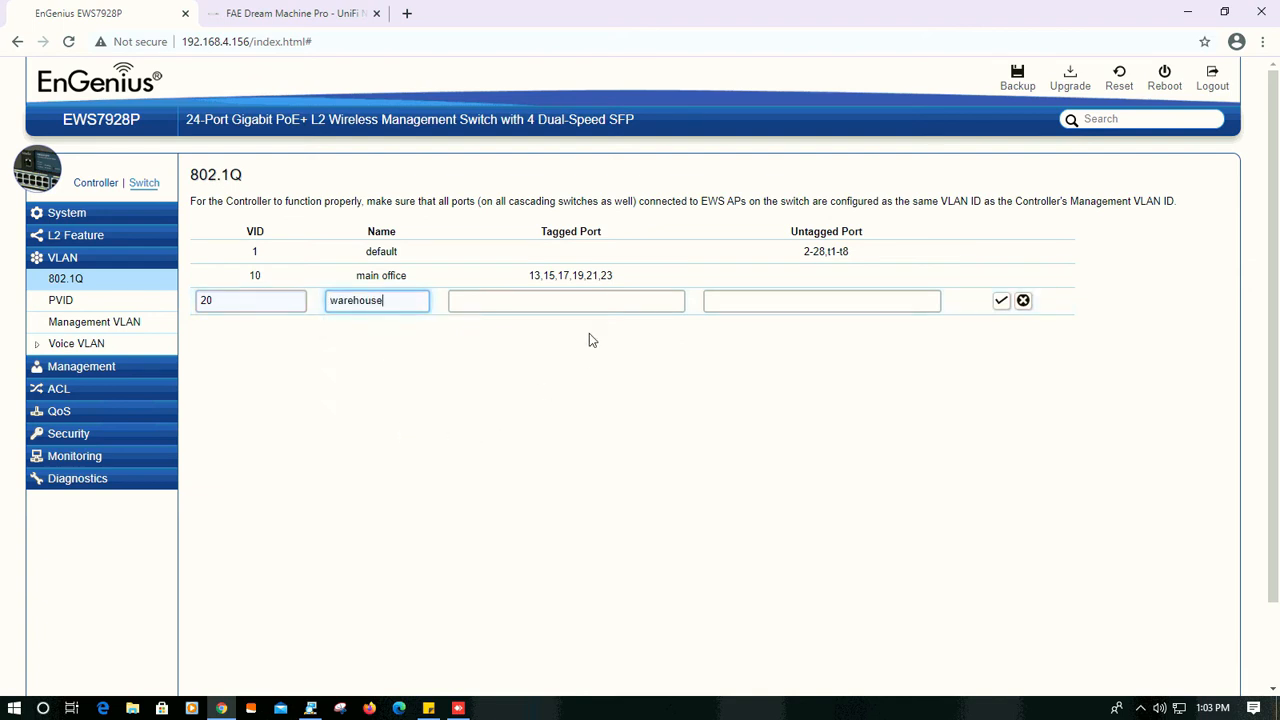
- Make ports 14, 16, 18, 20, 22 and 24 tagged members of VLAN 20 and save the entry
{"action": "left_click", "coordinate": [586, 300]}
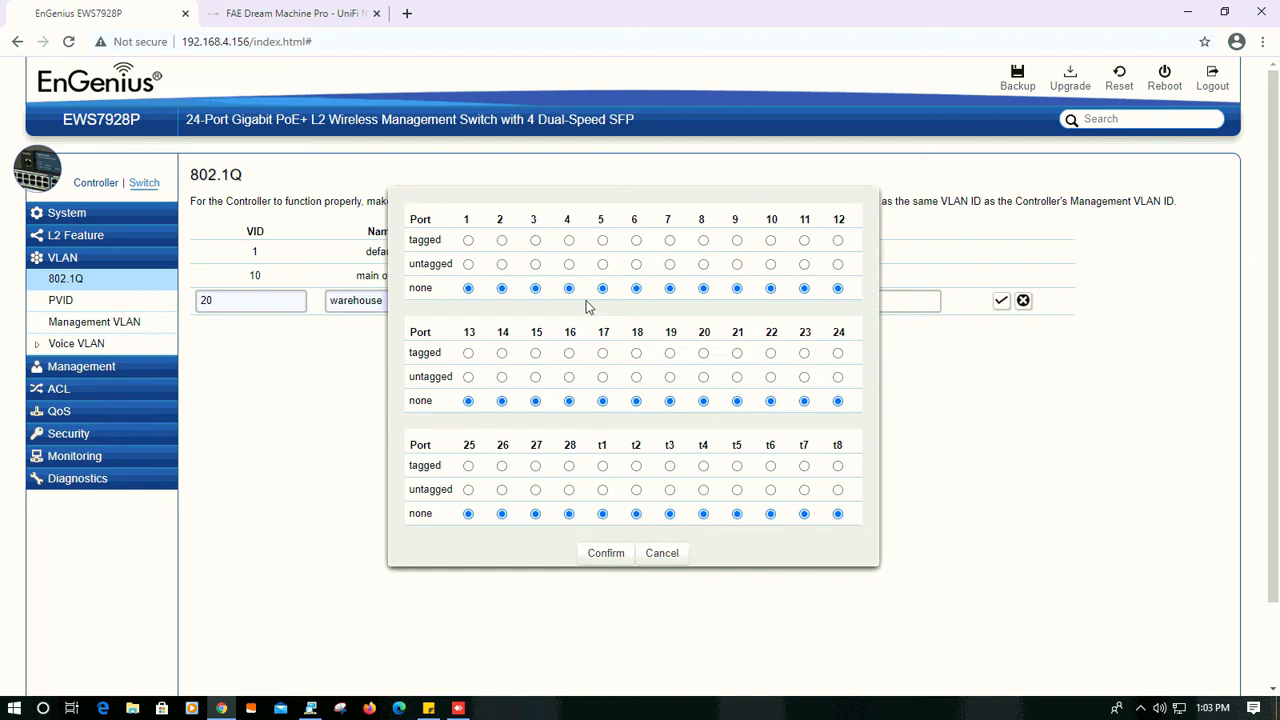
{"action": "left_click", "coordinate": [502, 353]}
{"action": "left_click", "coordinate": [569, 354]}
{"action": "left_click", "coordinate": [637, 356]}
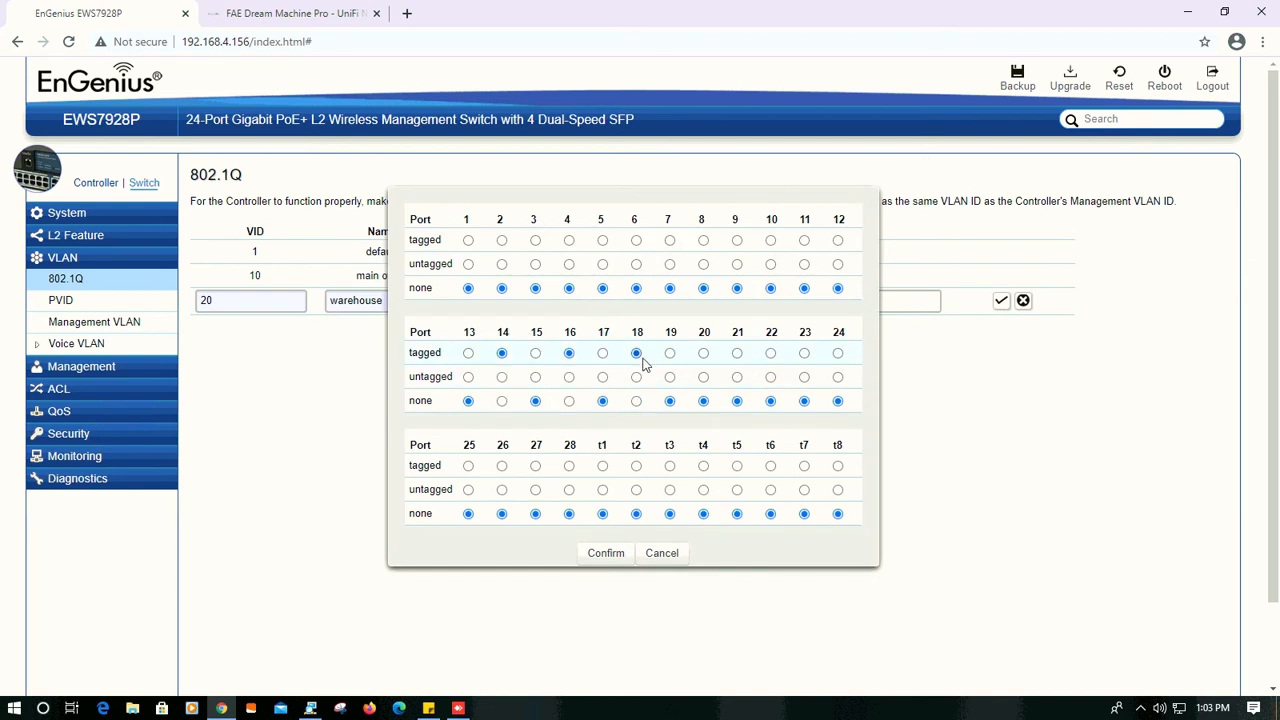
{"action": "left_click", "coordinate": [703, 355]}
{"action": "left_click", "coordinate": [771, 355]}
{"action": "left_click", "coordinate": [839, 356]}
{"action": "left_click", "coordinate": [606, 555]}
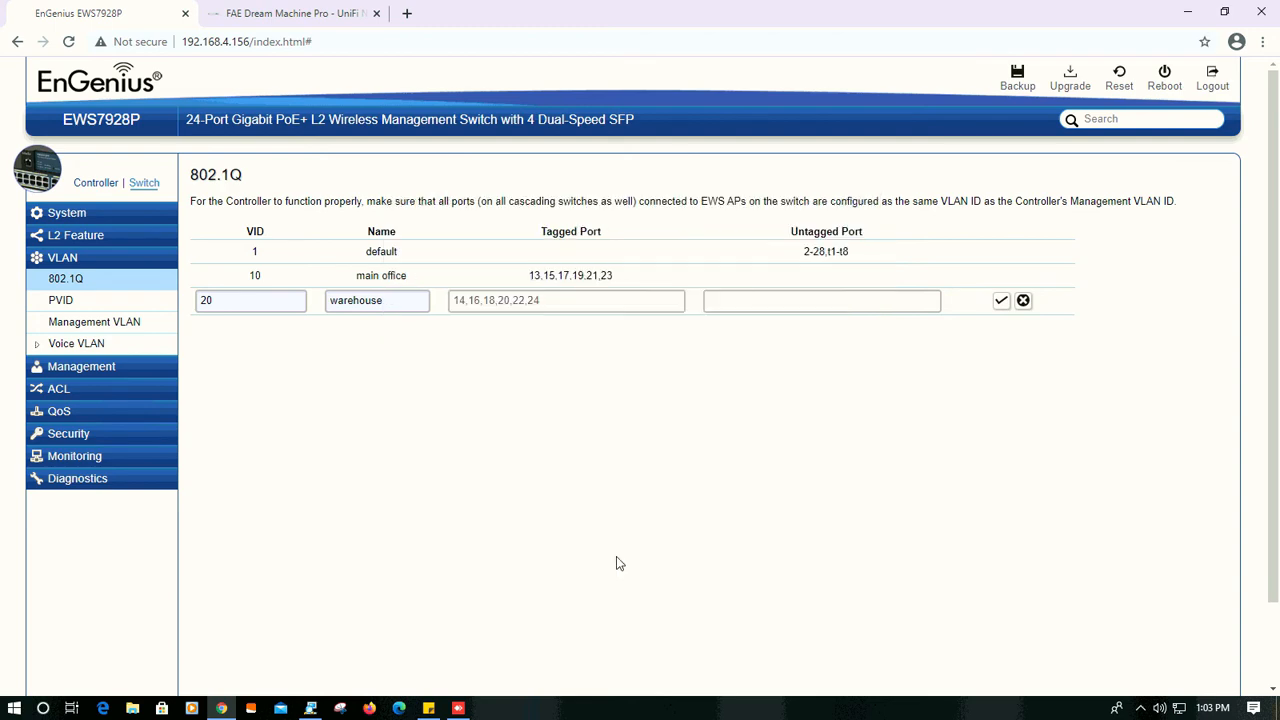
{"action": "left_click", "coordinate": [1000, 301]}
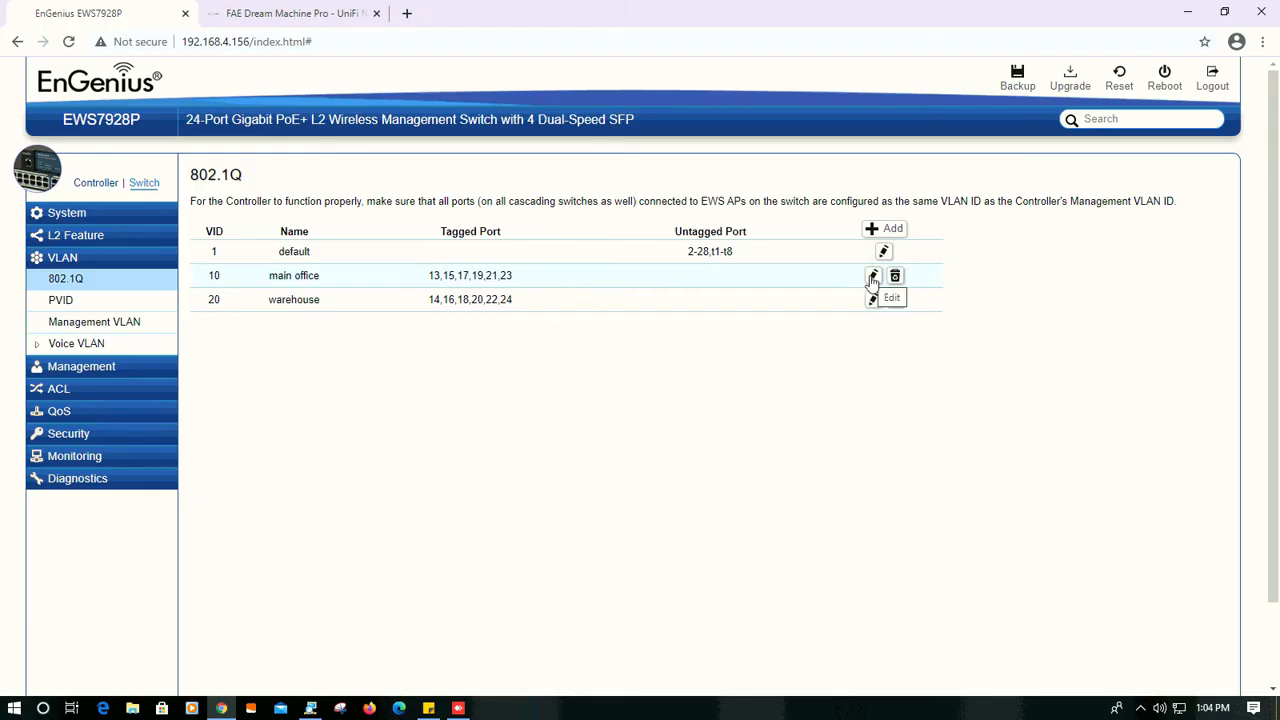
- Add port 7 as a tagged member of the main office VLAN 10 and apply the change
{"action": "left_click", "coordinate": [872, 277]}
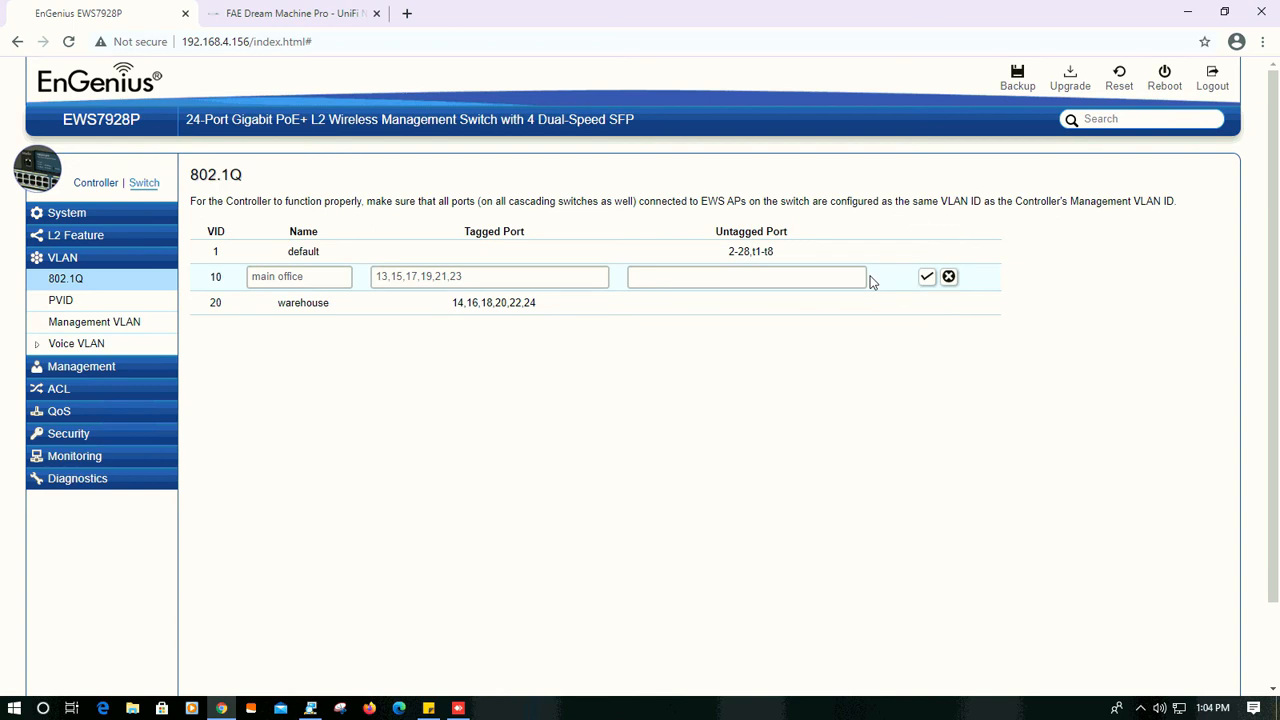
{"action": "left_click", "coordinate": [548, 280]}
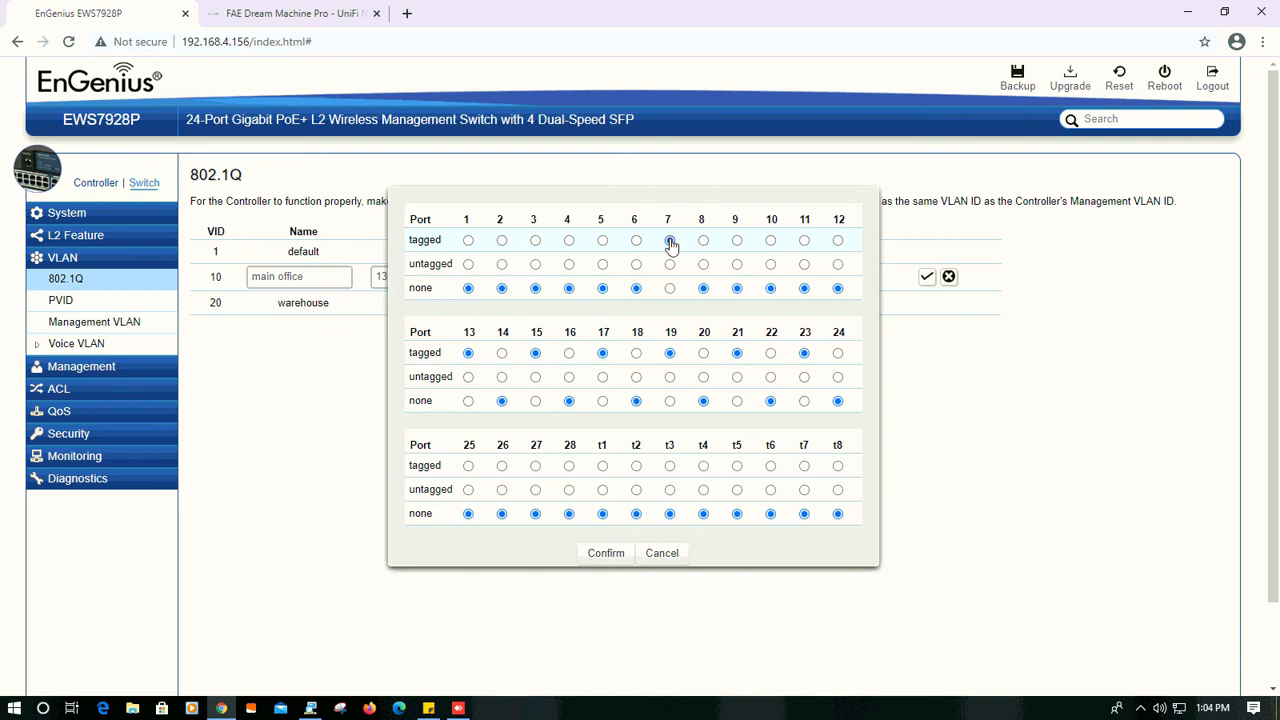
{"action": "left_click", "coordinate": [606, 555]}
{"action": "left_click", "coordinate": [926, 277]}
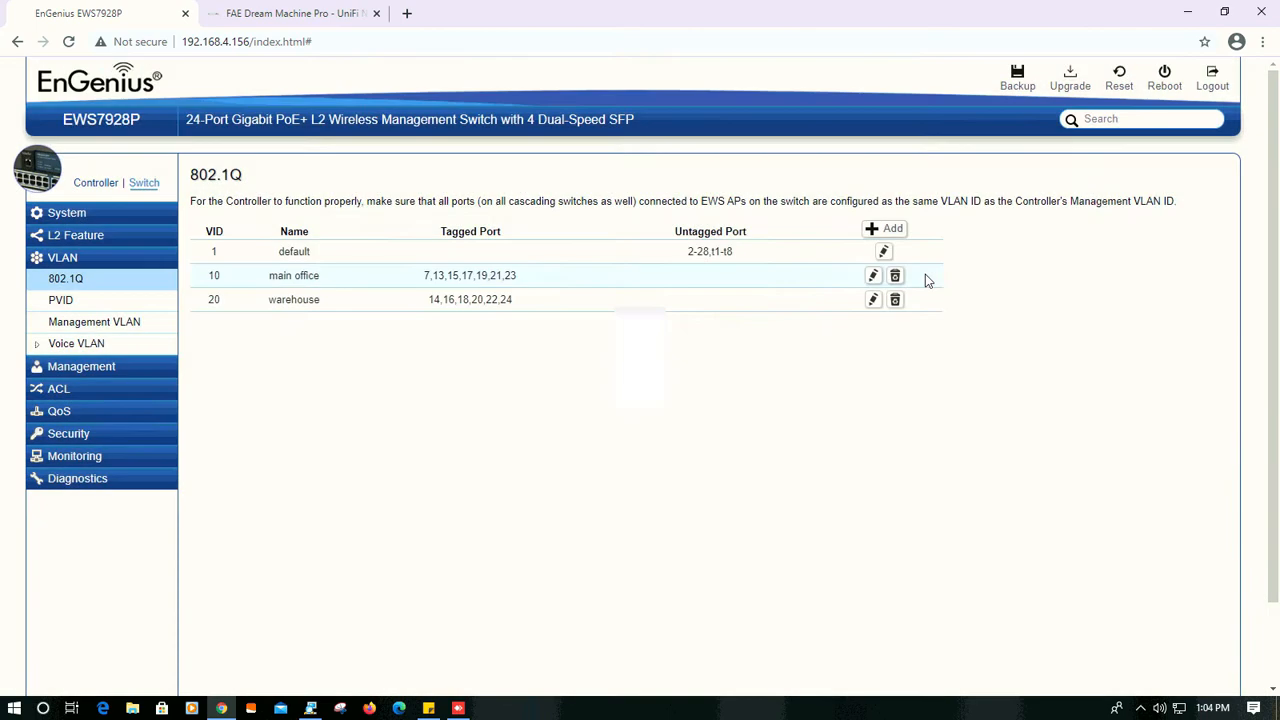
- Add port 7 as a tagged member of the warehouse VLAN 20 and apply the change
{"action": "left_click", "coordinate": [873, 301]}
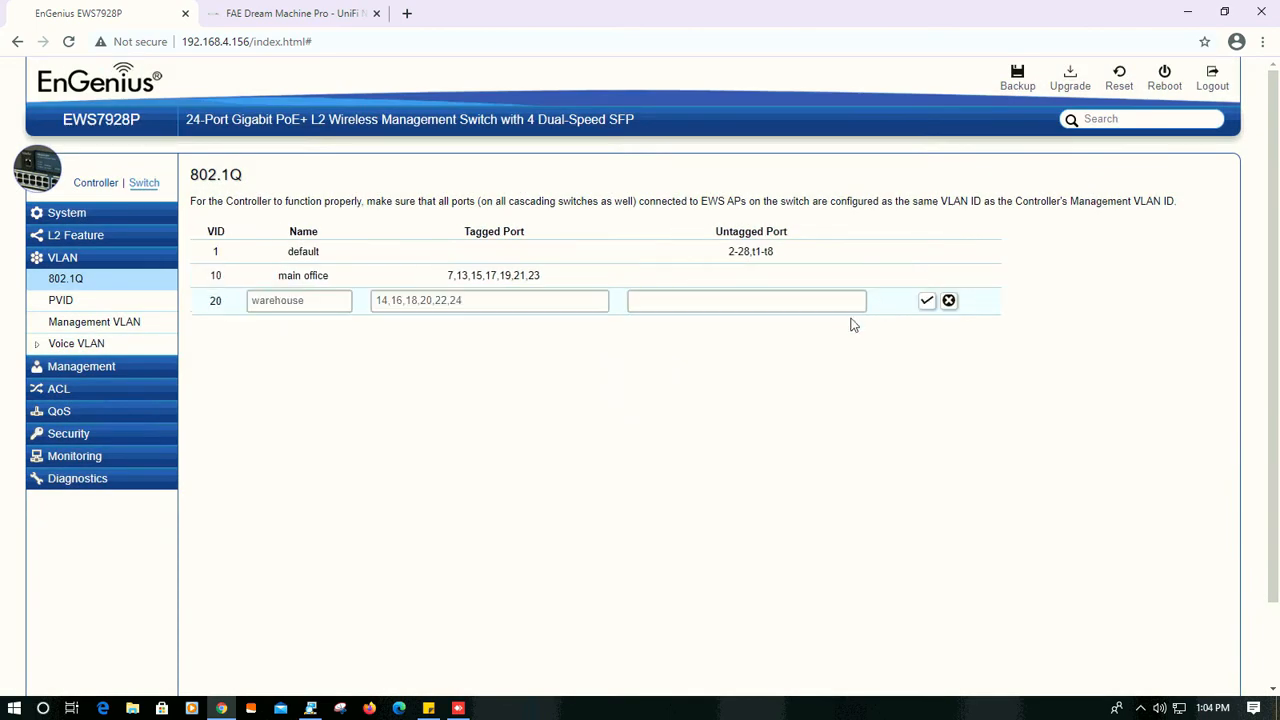
{"action": "left_click", "coordinate": [546, 304]}
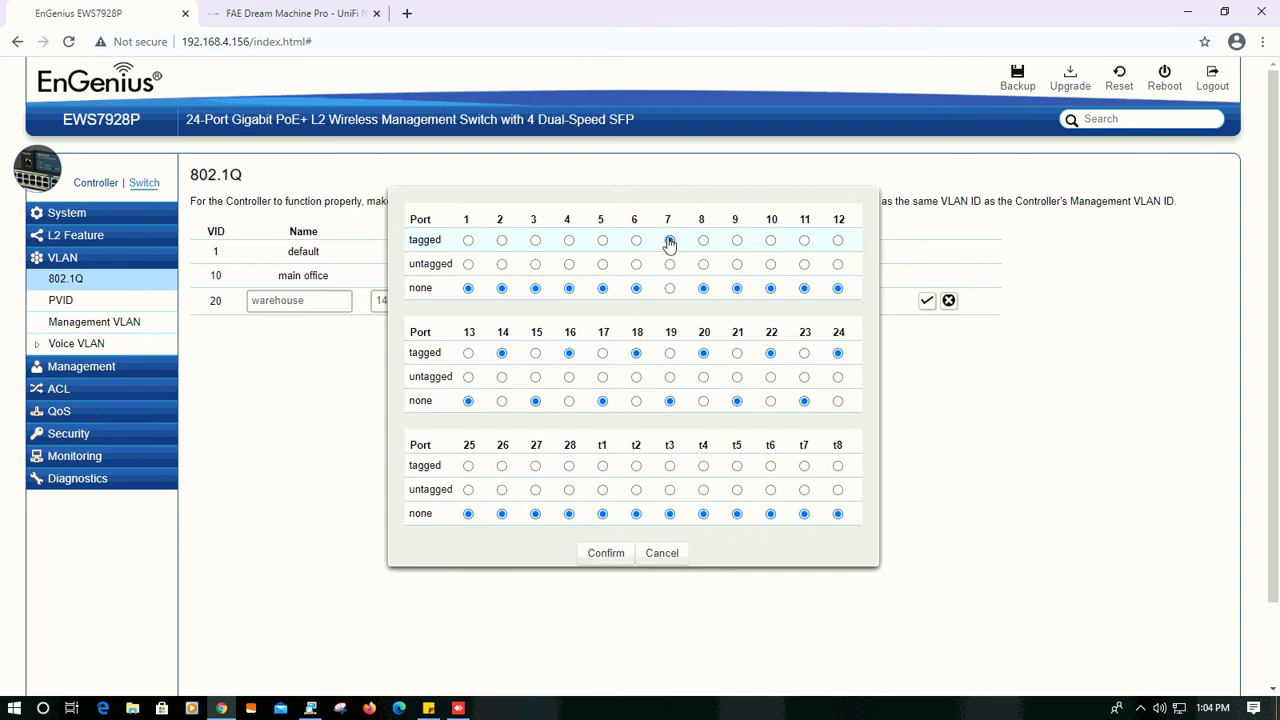
{"action": "left_click", "coordinate": [606, 553]}
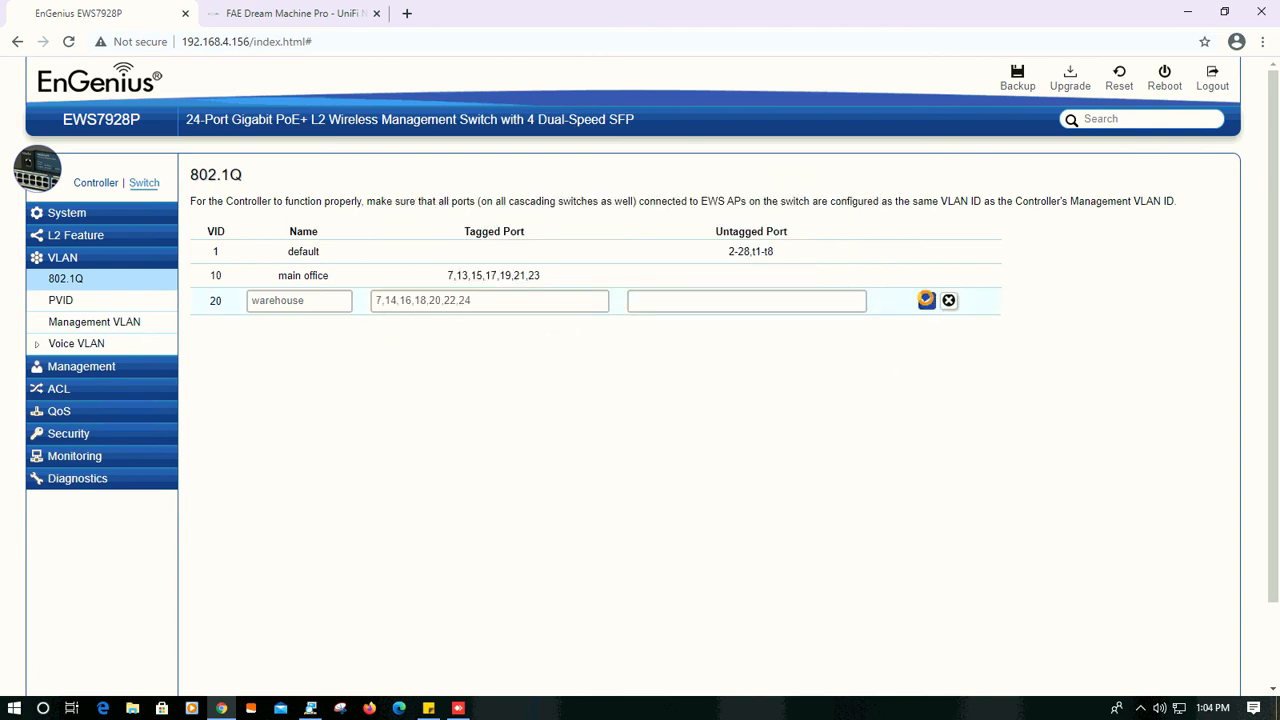
{"action": "left_click", "coordinate": [926, 300]}
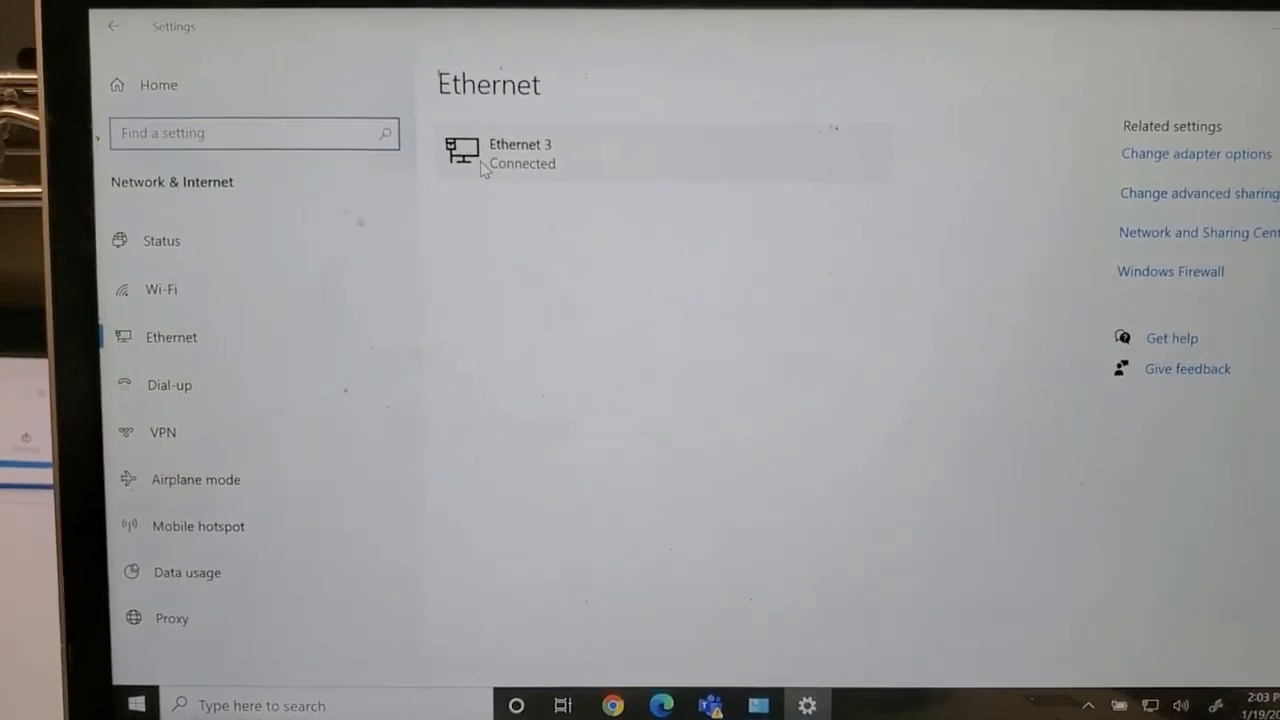
- In Windows Settings, check the IP settings and properties of the Ethernet 3 connection
{"action": "left_click", "coordinate": [466, 199]}
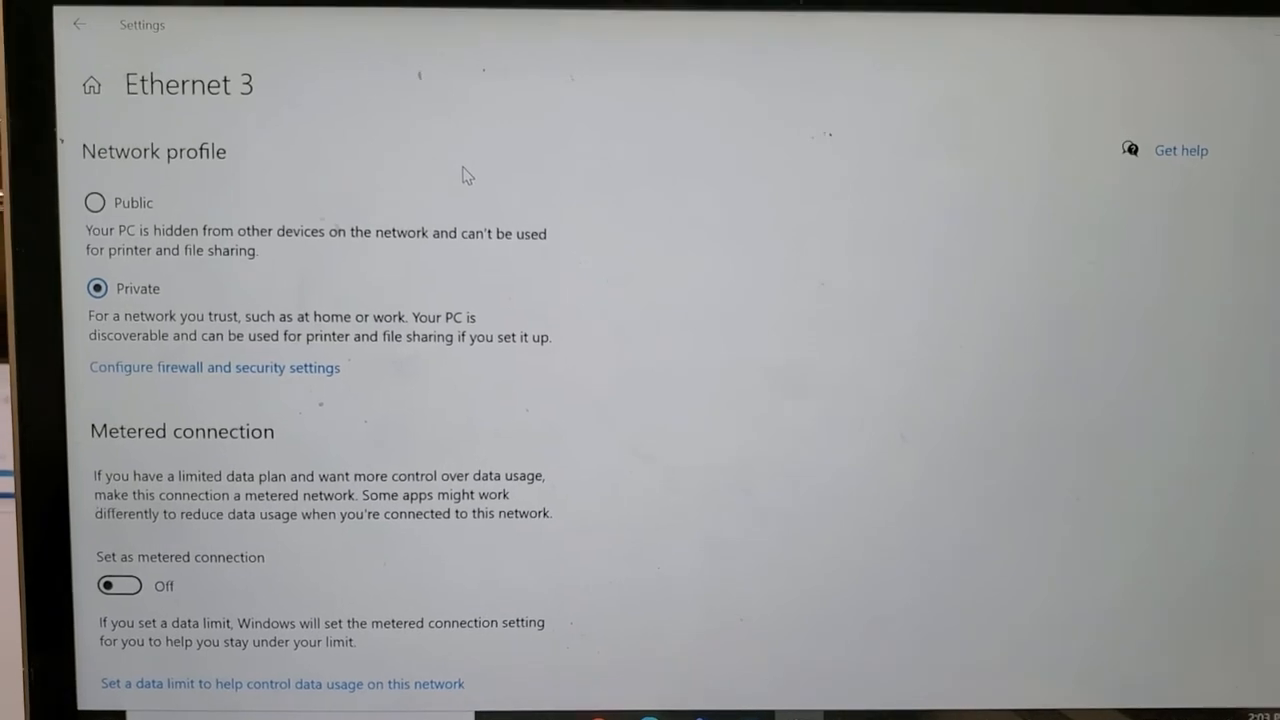
{"action": "scroll", "coordinate": [459, 166], "scroll_direction": "down", "scroll_amount": 5}
{"action": "scroll", "coordinate": [459, 155], "scroll_direction": "down", "scroll_amount": 5}
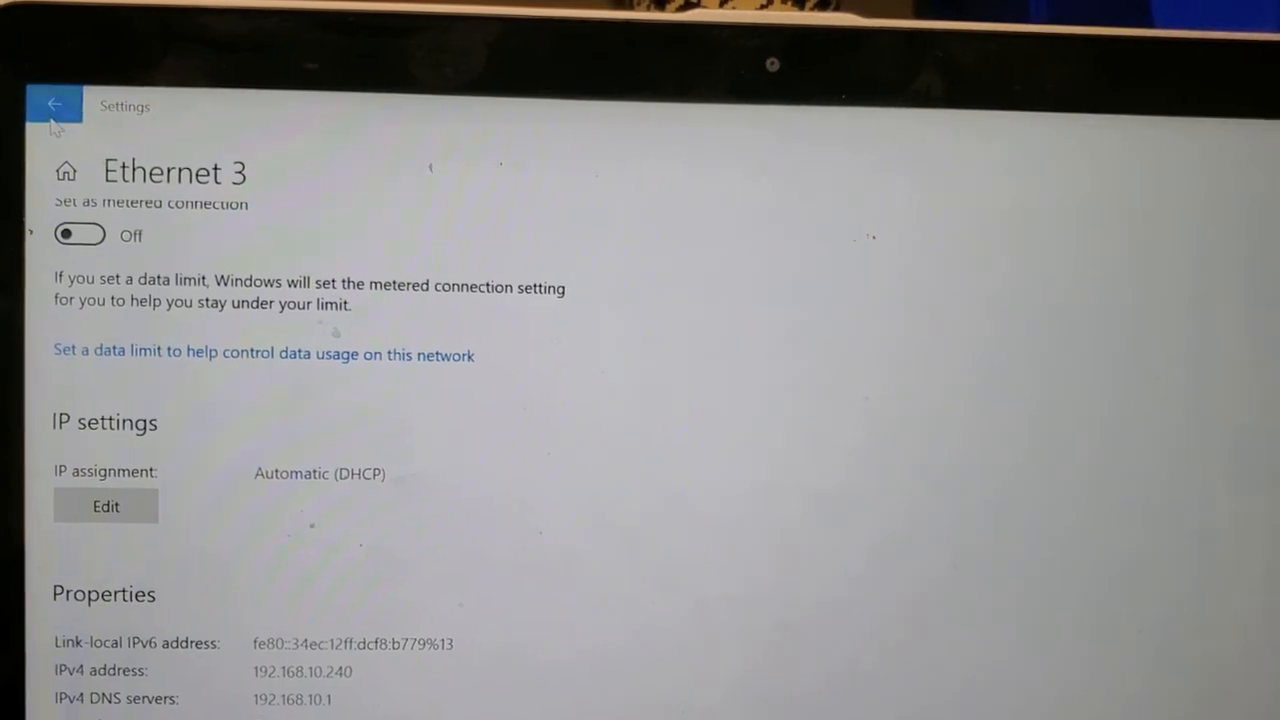
- Return to the Ethernet overview and check the IPv4 address and properties of the Network 7 connection
{"action": "left_click", "coordinate": [53, 112]}
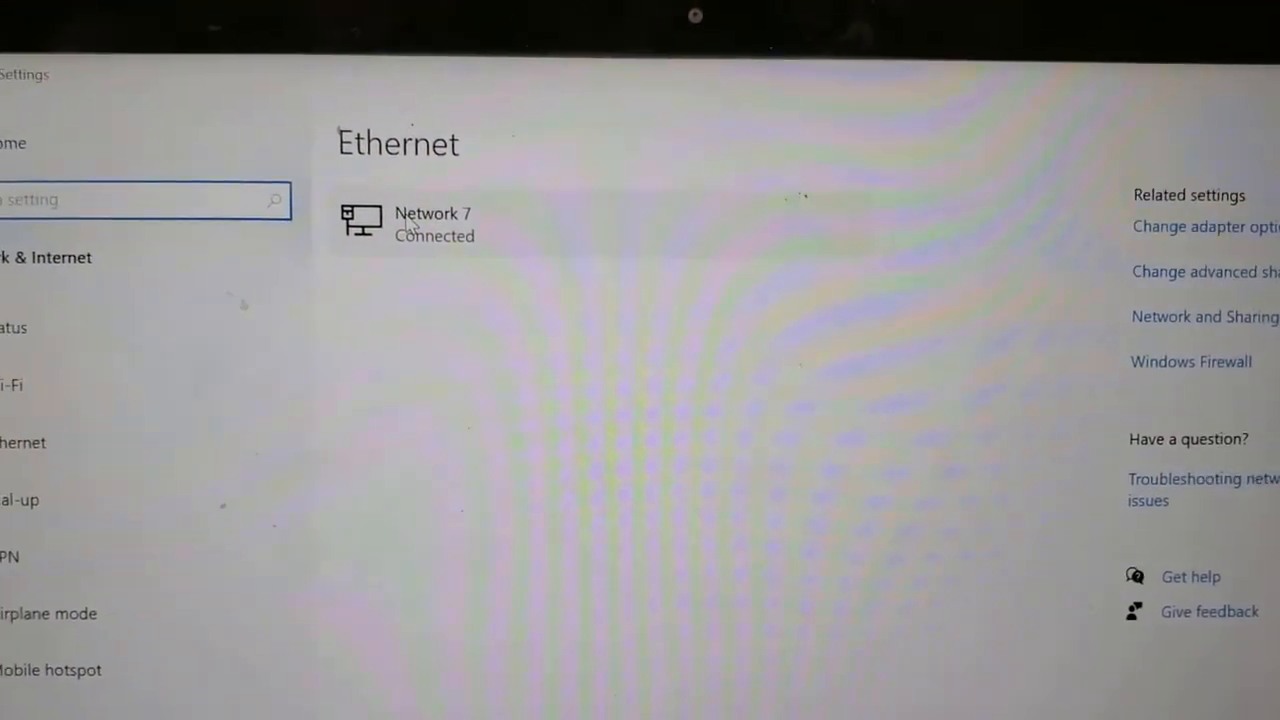
{"action": "left_click", "coordinate": [420, 222]}
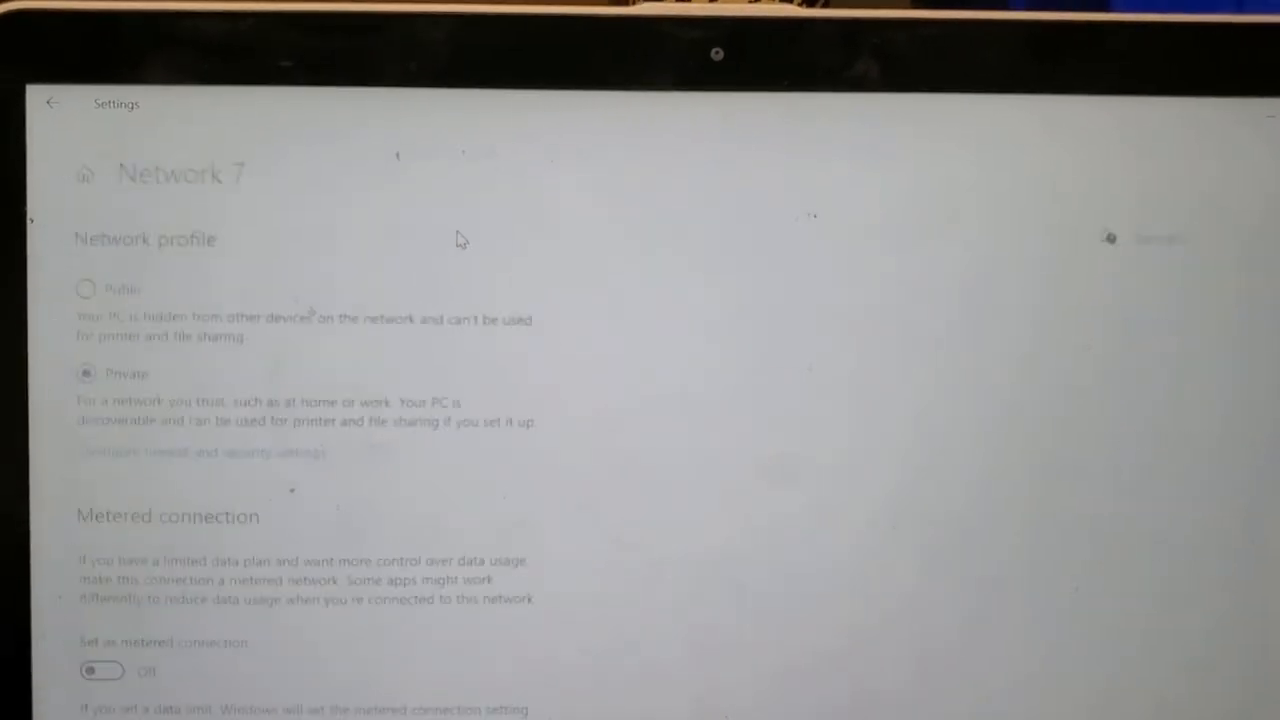
{"action": "scroll", "coordinate": [480, 210], "scroll_direction": "down", "scroll_amount": 2}
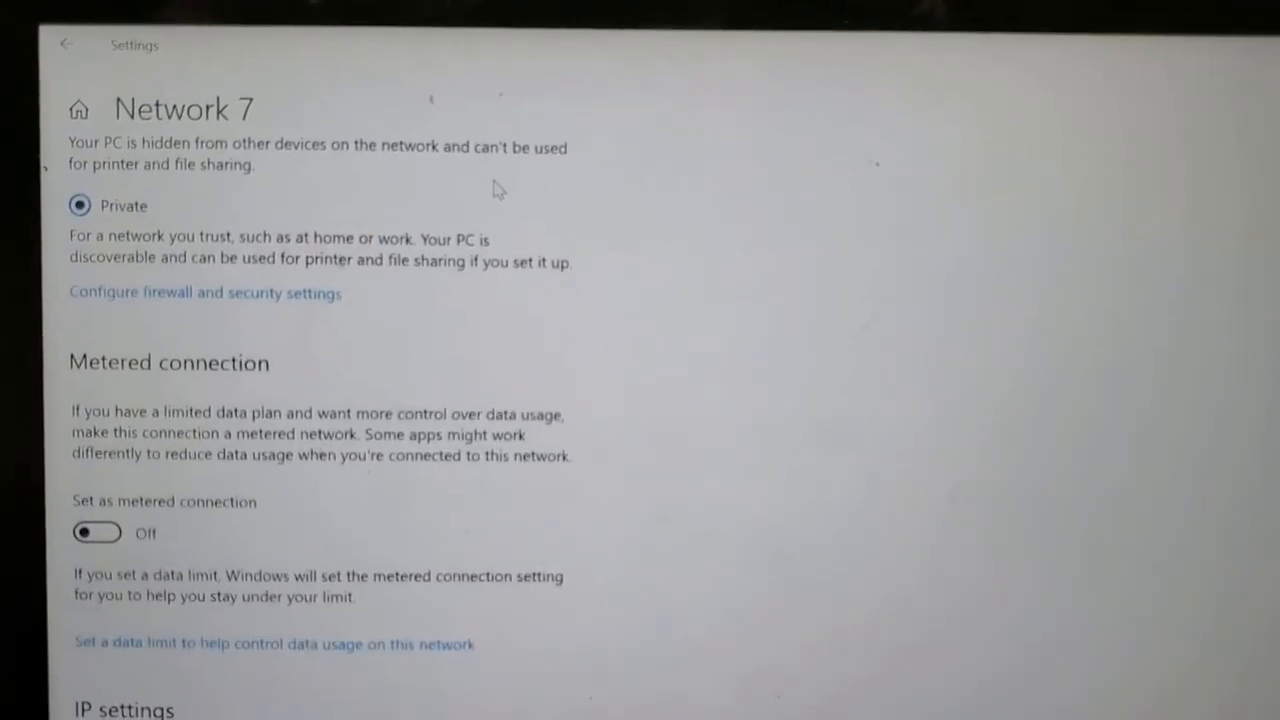
{"action": "scroll", "coordinate": [497, 190], "scroll_direction": "down", "scroll_amount": 7}
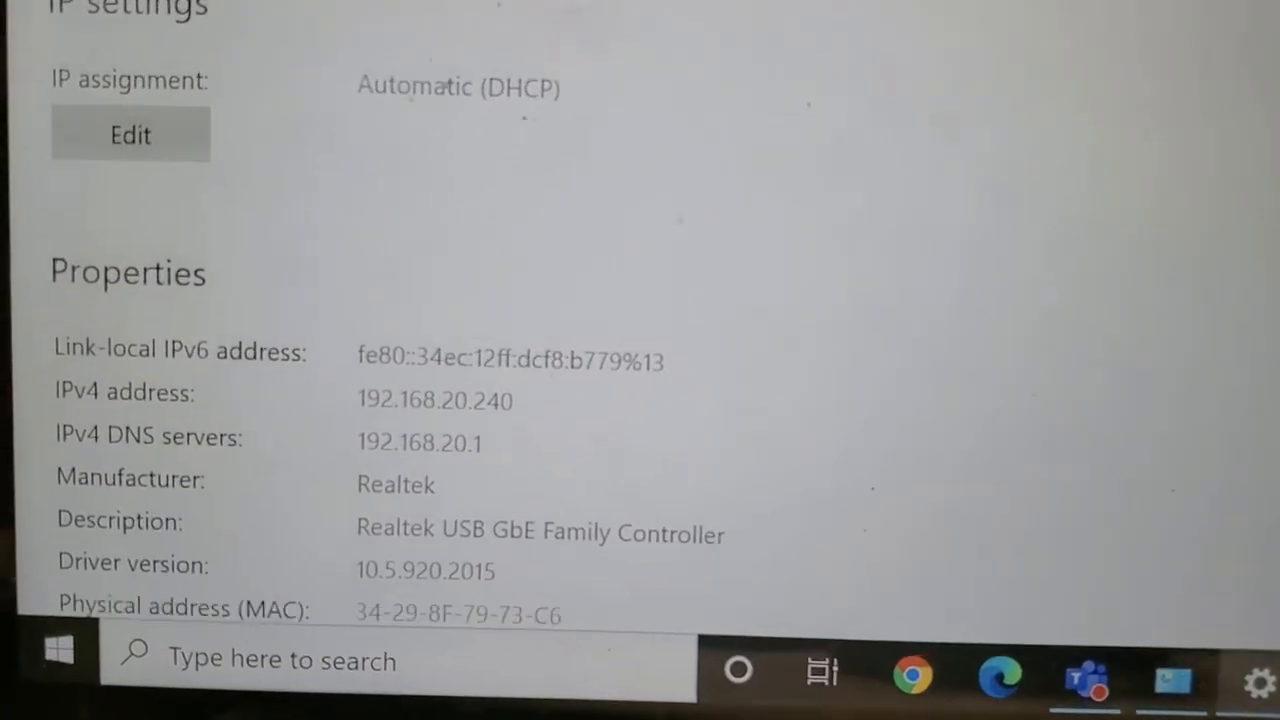
{"action": "scroll", "coordinate": [600, 330], "scroll_direction": "down", "scroll_amount": 2}
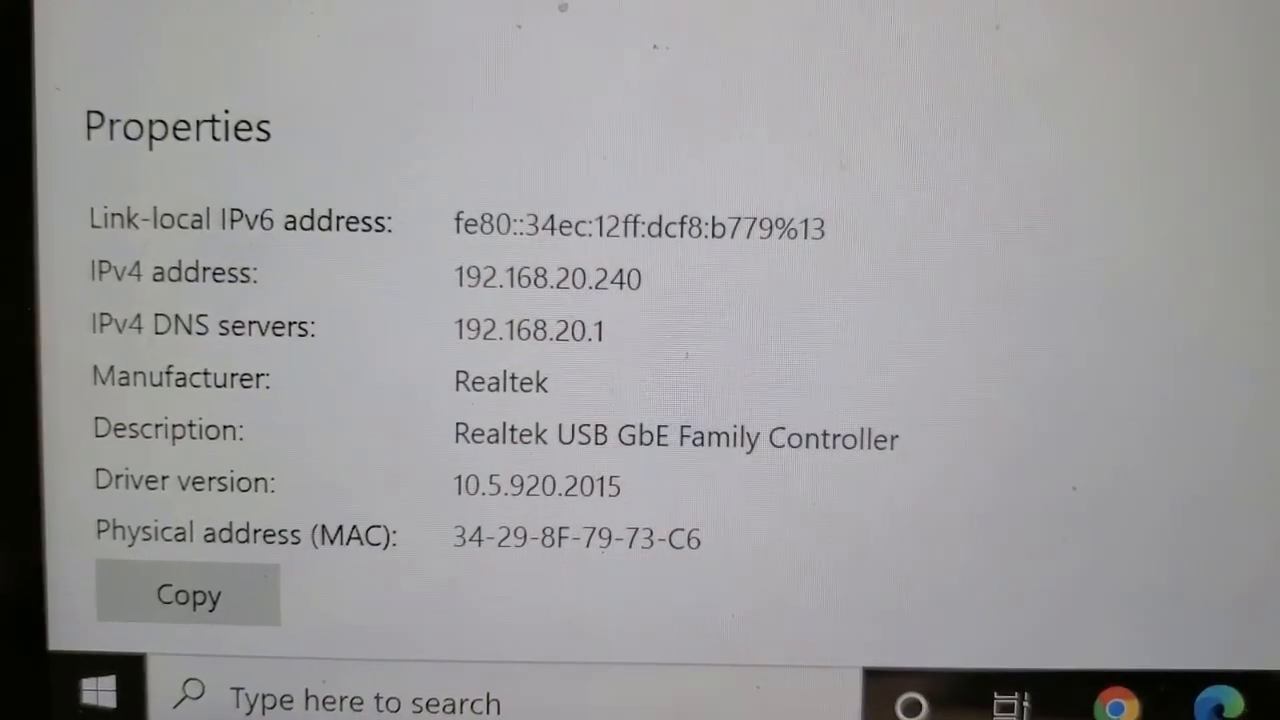